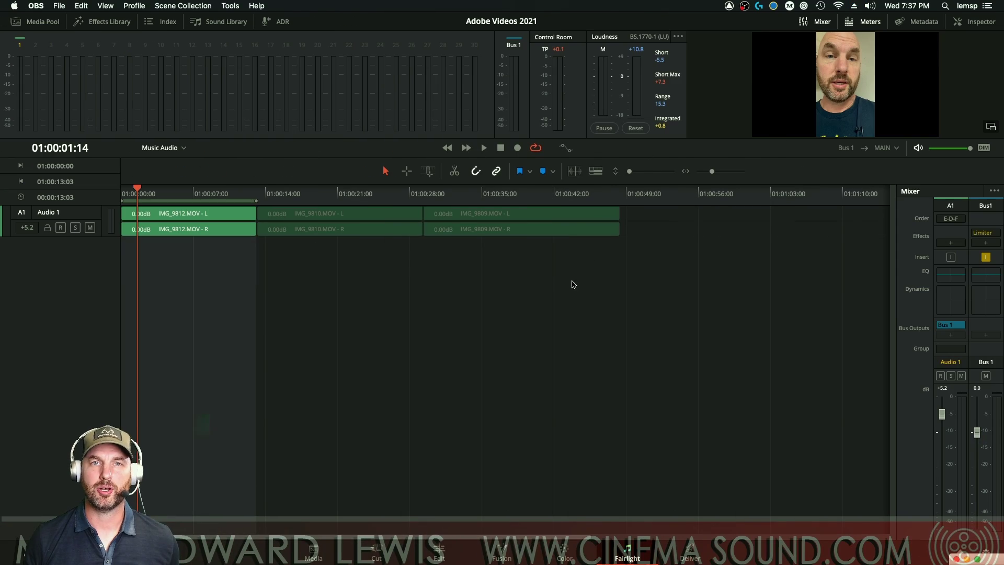
Step: Switch to Premiere Pro's Adobe Videos 2021 project to view its Audio Track Mixer
key(super+Tab)
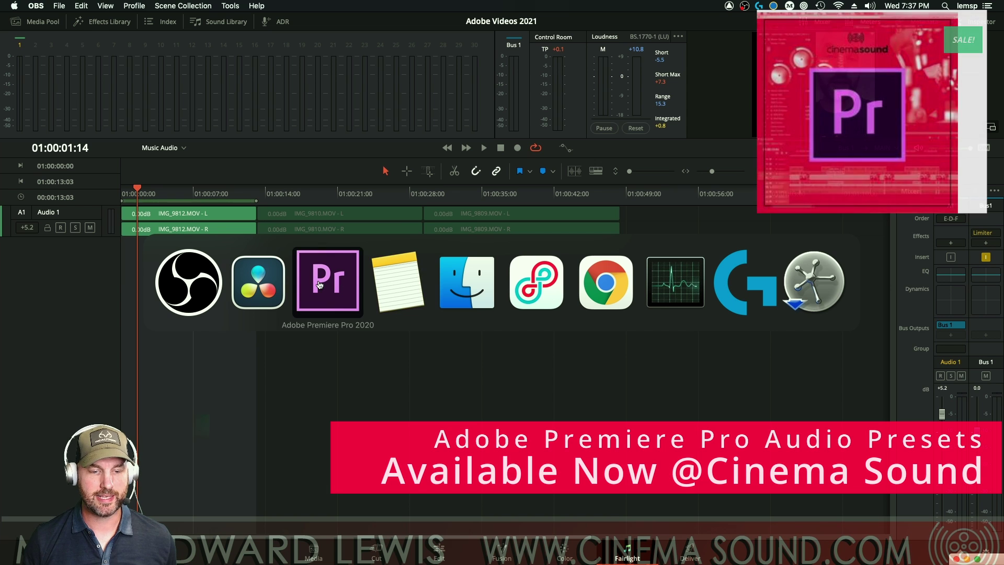
key(super+Tab)
key(super+Tab)
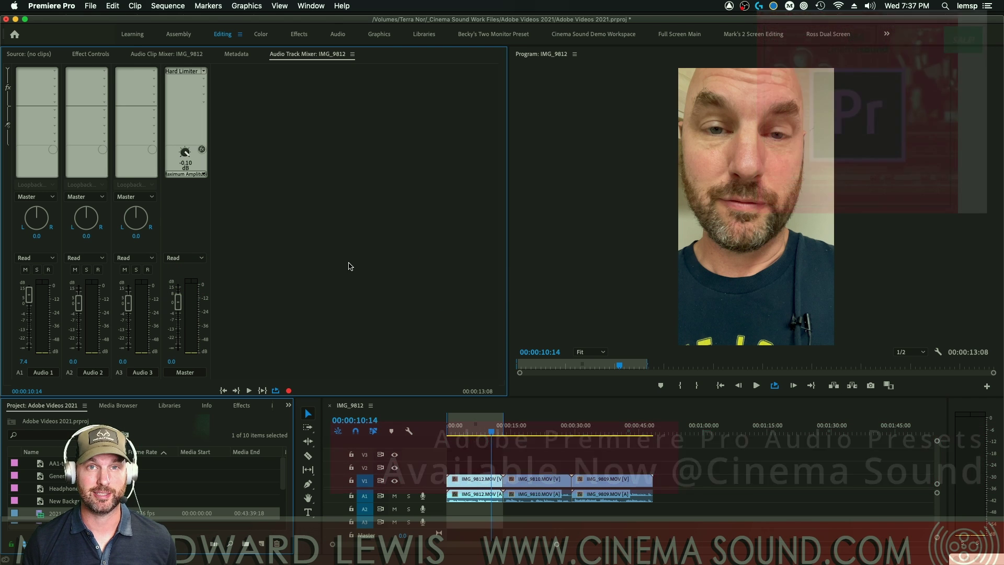
key(super+Tab)
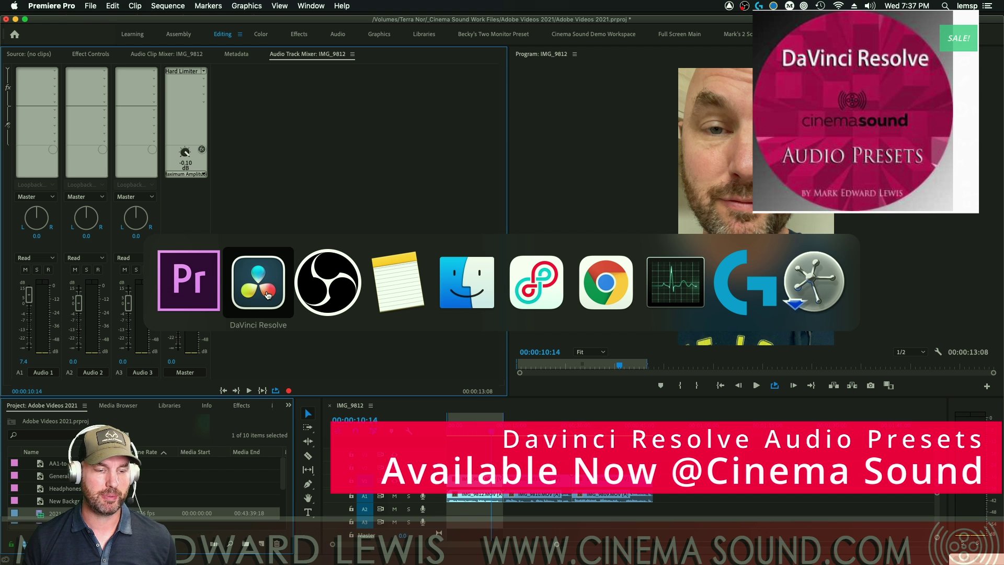
click(187, 295)
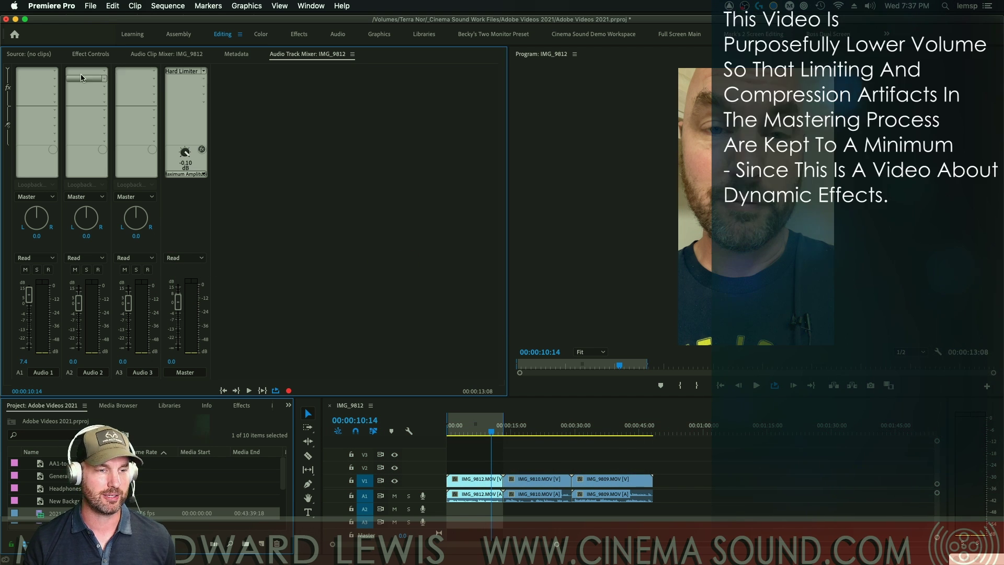
key(super+Tab)
Step: On Resolve's Fairlight page, keep Audio 1's E-D-F processing order and open its effects list
click(256, 278)
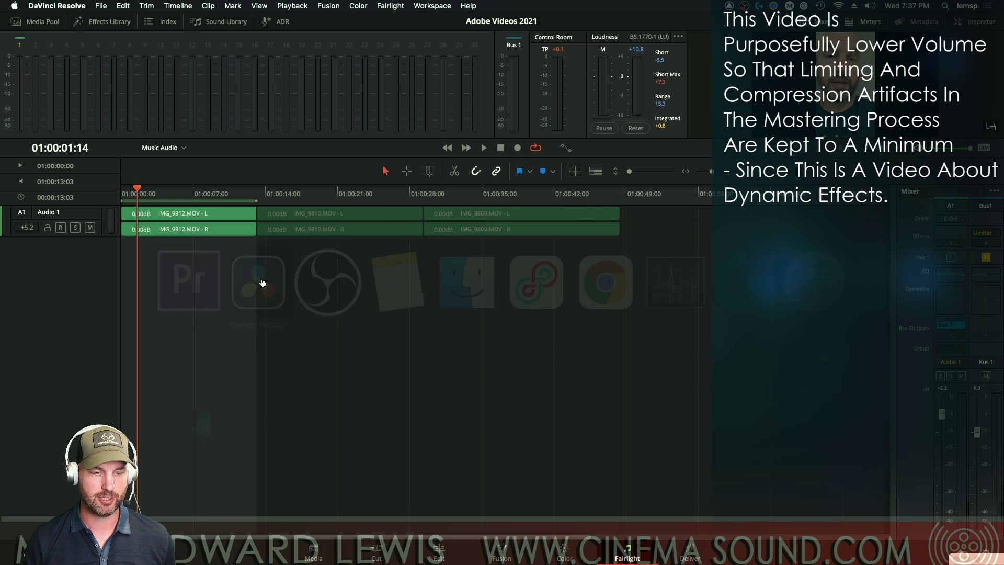
click(953, 219)
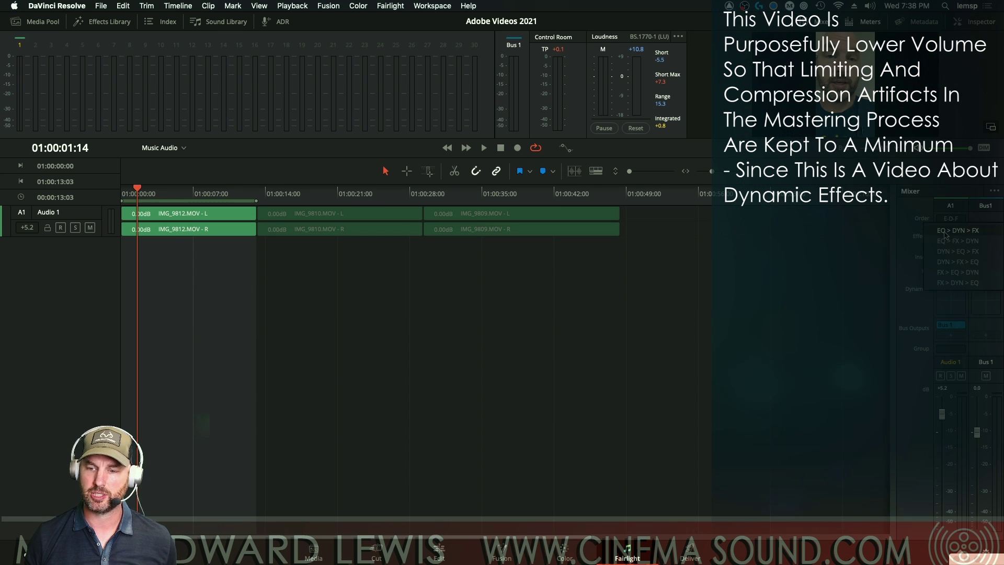
click(976, 231)
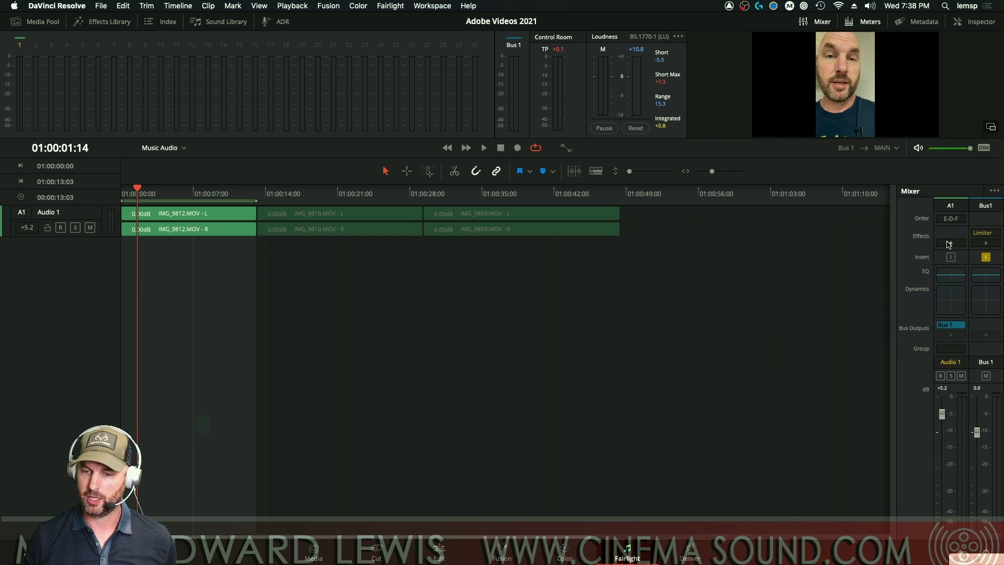
click(952, 244)
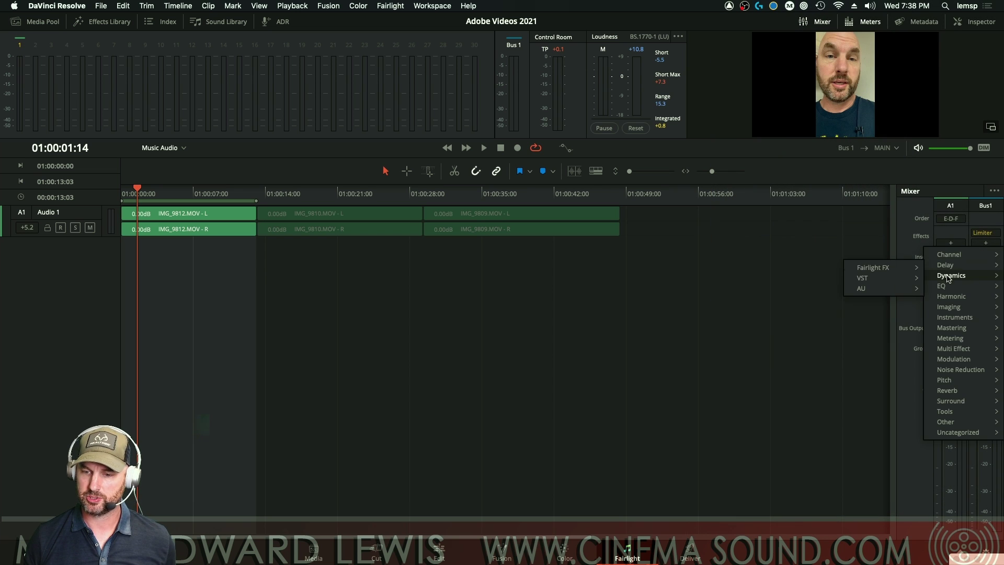
Step: Add the Multiband Compressor to Audio 1 and set crossovers to 221, 1090 and 5707 Hz
mouse_move(926, 277)
mouse_move(873, 277)
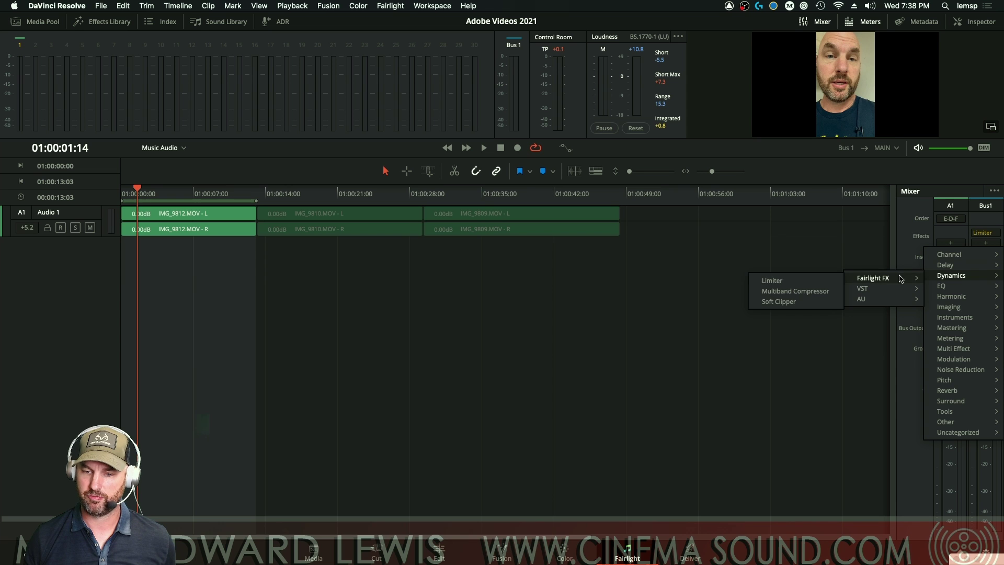
click(798, 293)
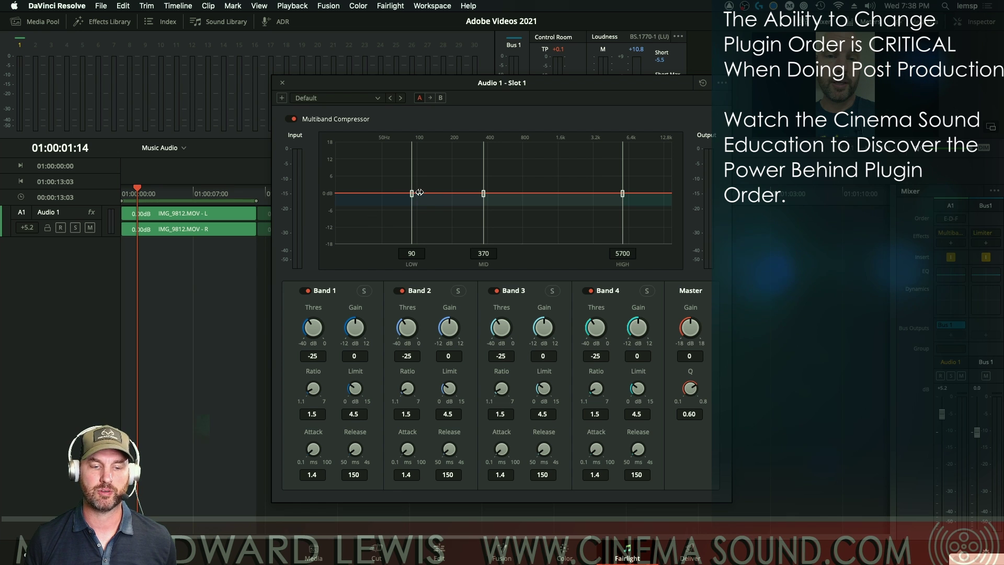
drag(412, 193, 532, 194)
mouse_move(620, 196)
mouse_down()
mouse_move(611, 195)
mouse_move(622, 194)
mouse_up()
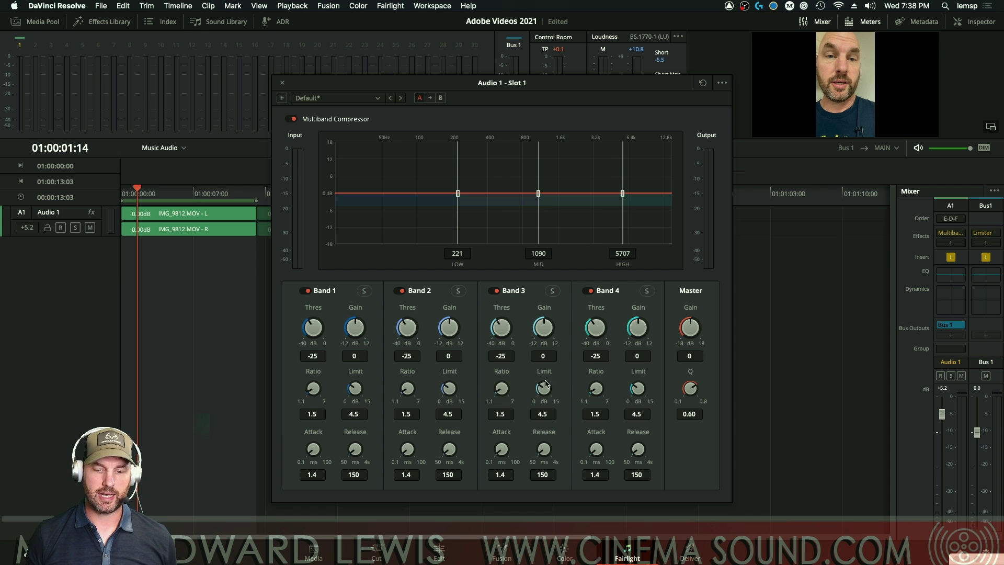
Step: Raise the Limit on all four compressor bands to 15
mouse_move(544, 390)
mouse_down()
mouse_move(658, 396)
mouse_move(680, 335)
mouse_up()
drag(449, 389, 505, 182)
mouse_move(360, 405)
mouse_down()
mouse_move(366, 361)
mouse_move(539, 120)
mouse_up()
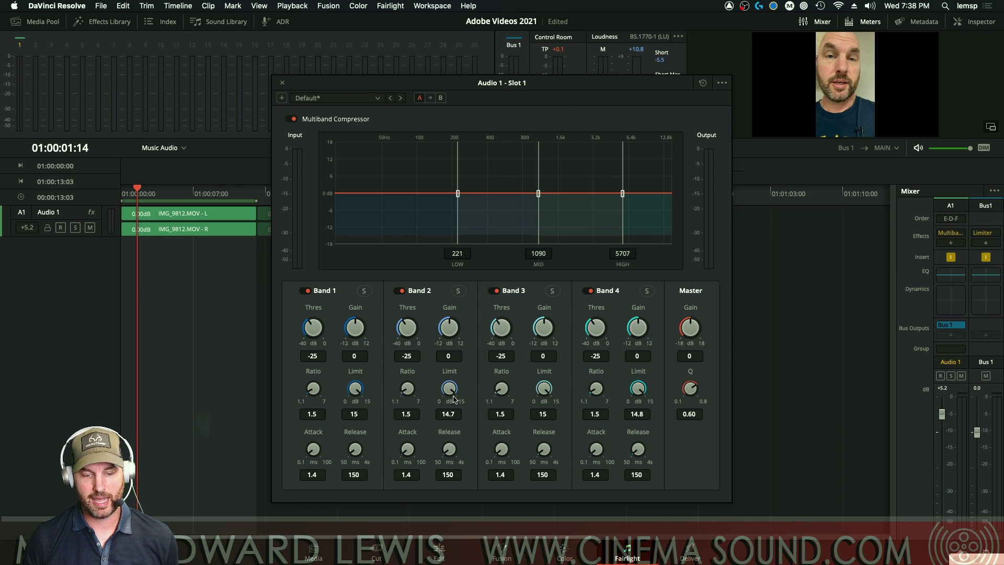
drag(454, 393, 453, 388)
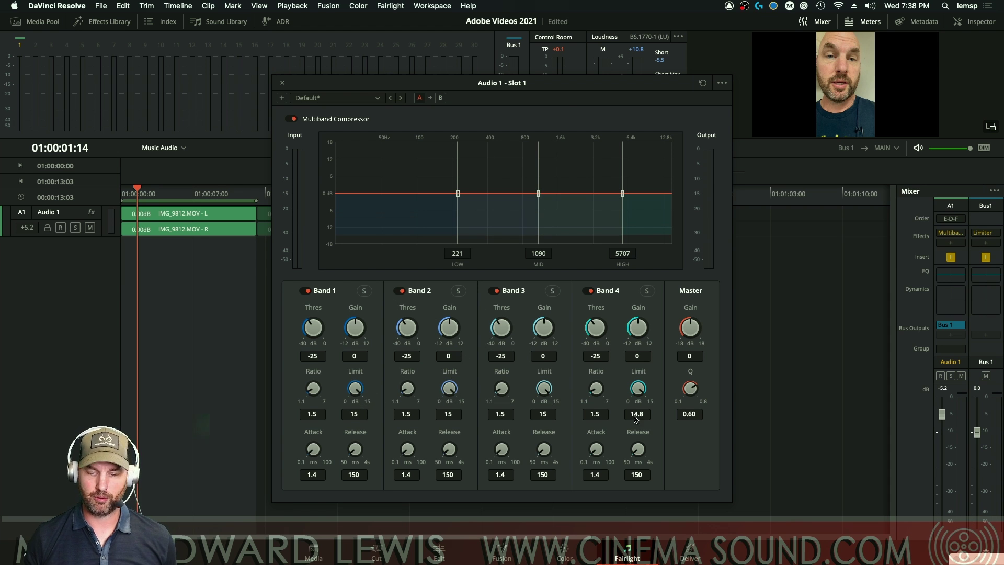
drag(643, 395, 752, 328)
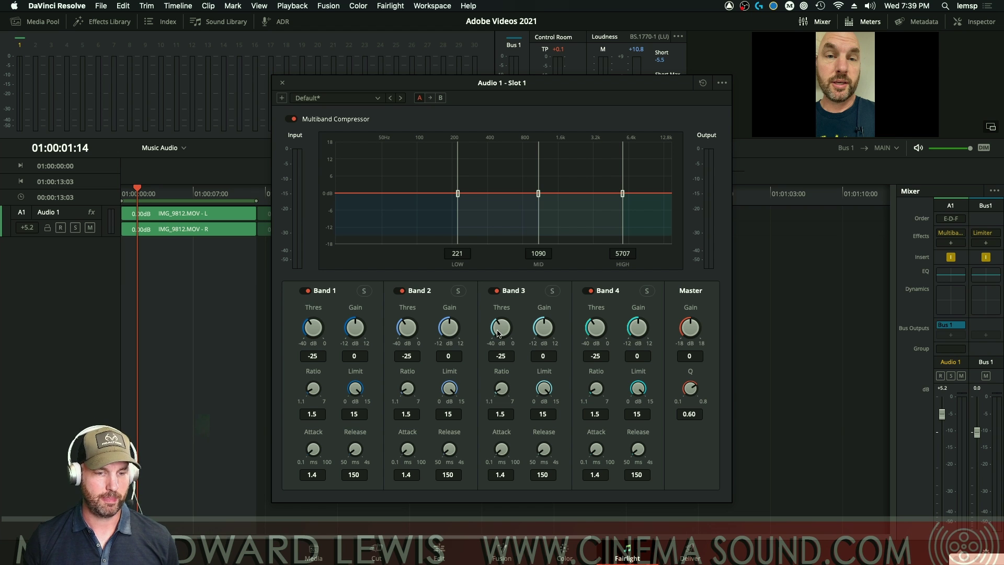
Step: Play Audio 1 from near the start and stop at 01:00:12:05
key(space)
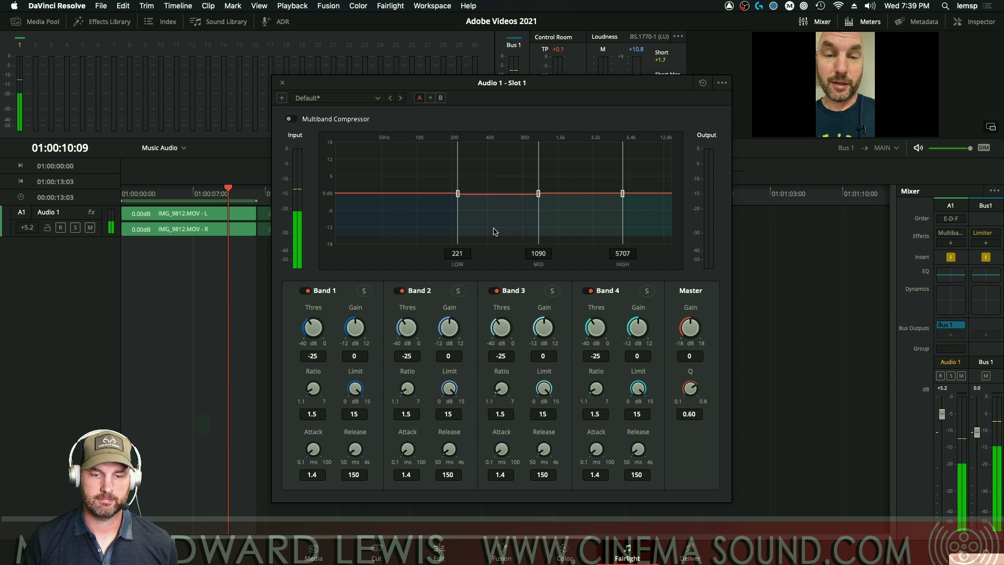
key(space)
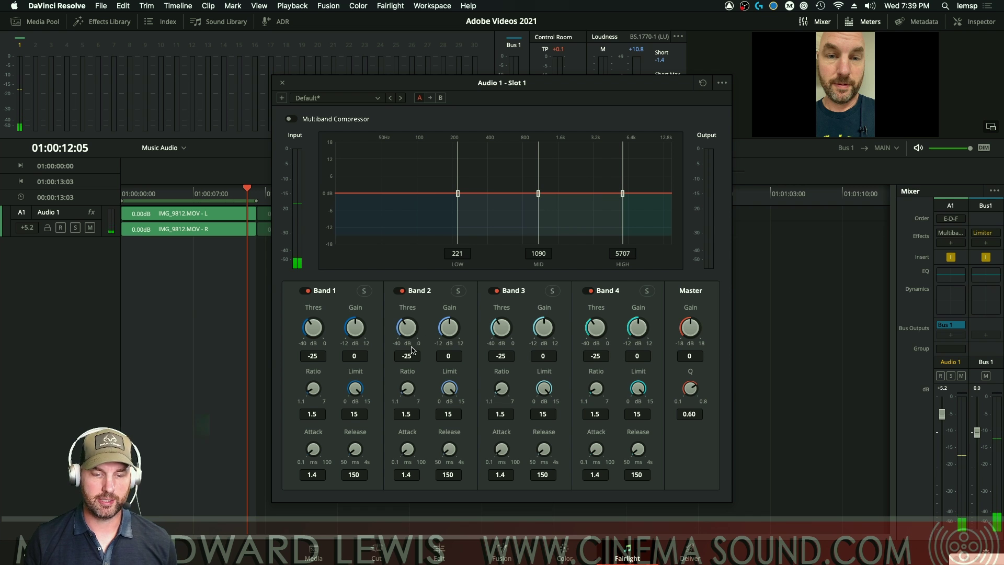
Step: Drag band 1's threshold to -35.5 dB and enter -35 for bands 2, 3 and 4
drag(310, 331, 263, 415)
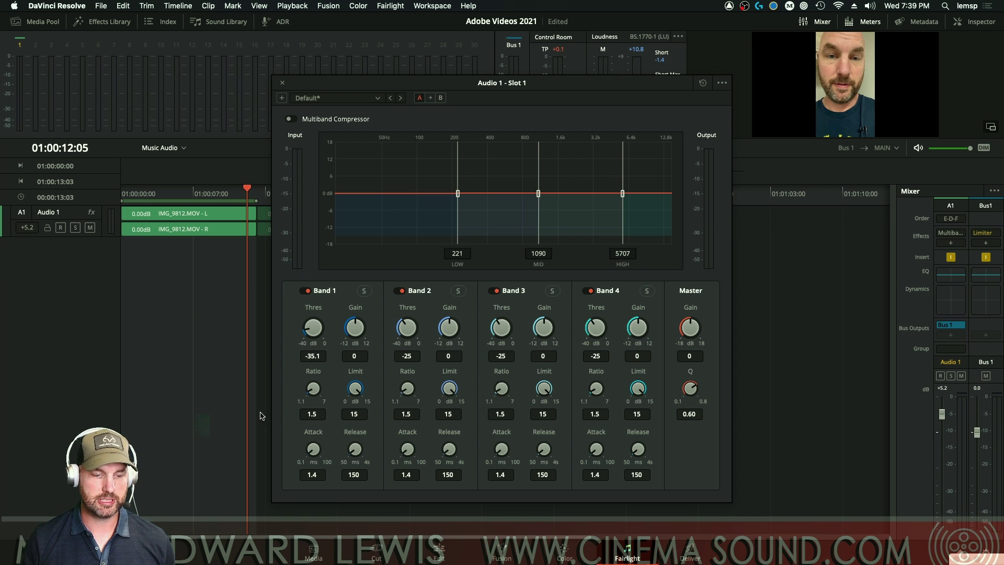
click(406, 356)
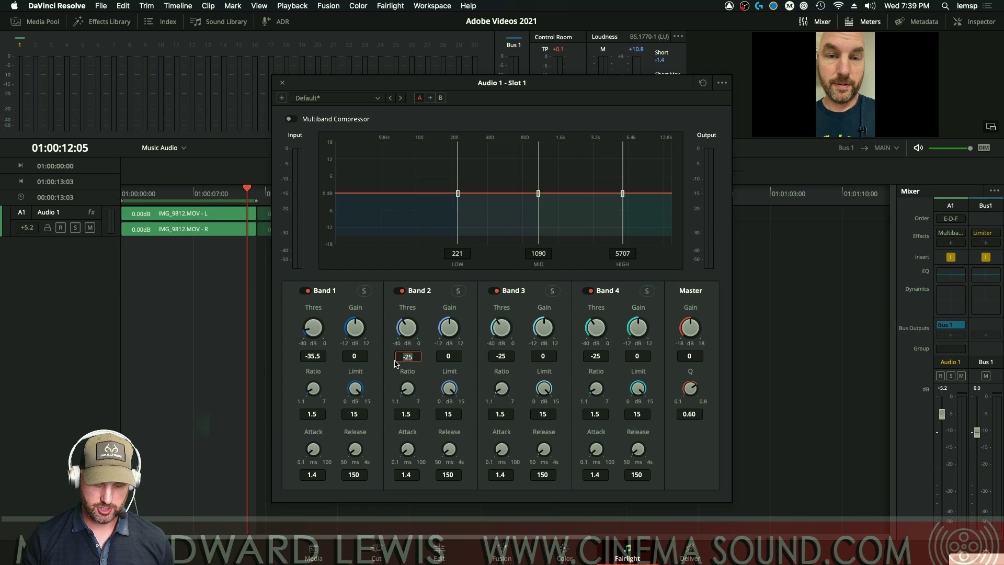
key(BackSpace)
key(BackSpace)
text(35)
key(Return)
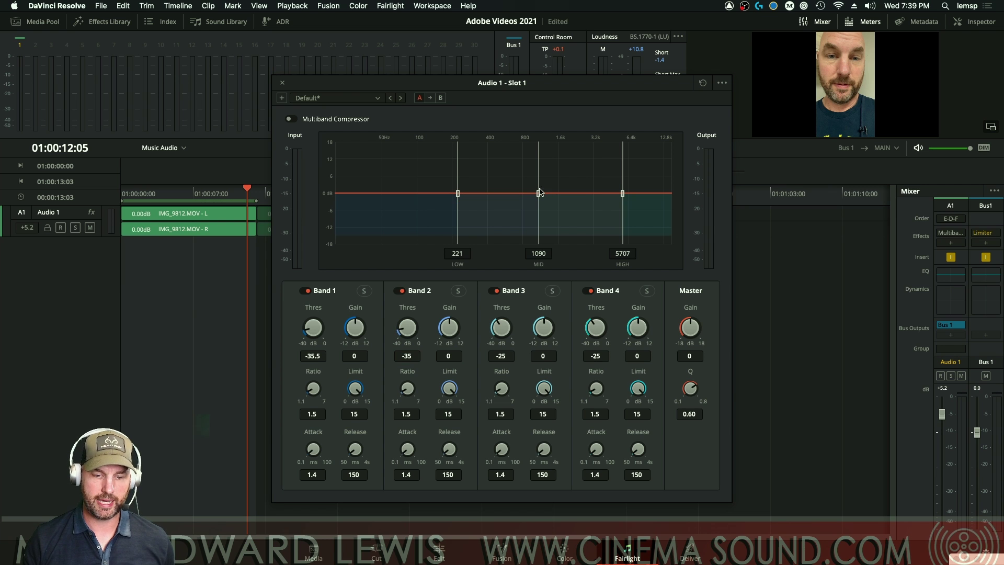
click(504, 358)
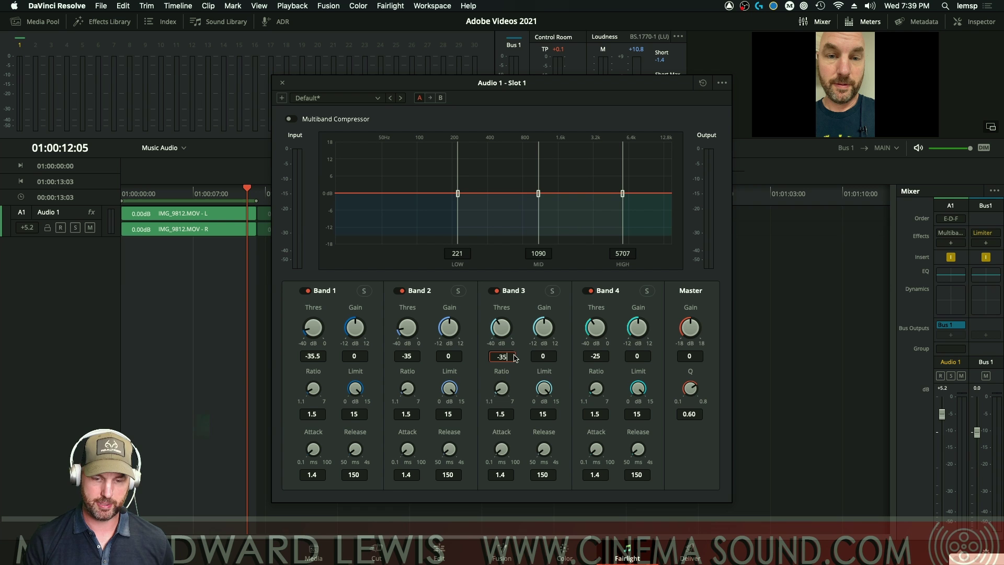
click(598, 358)
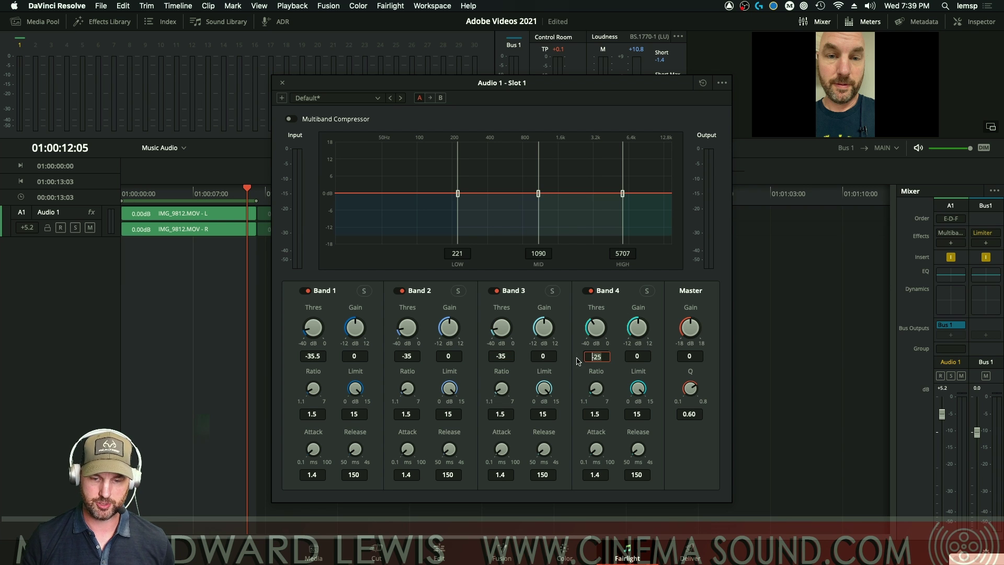
text(-35)
key(Return)
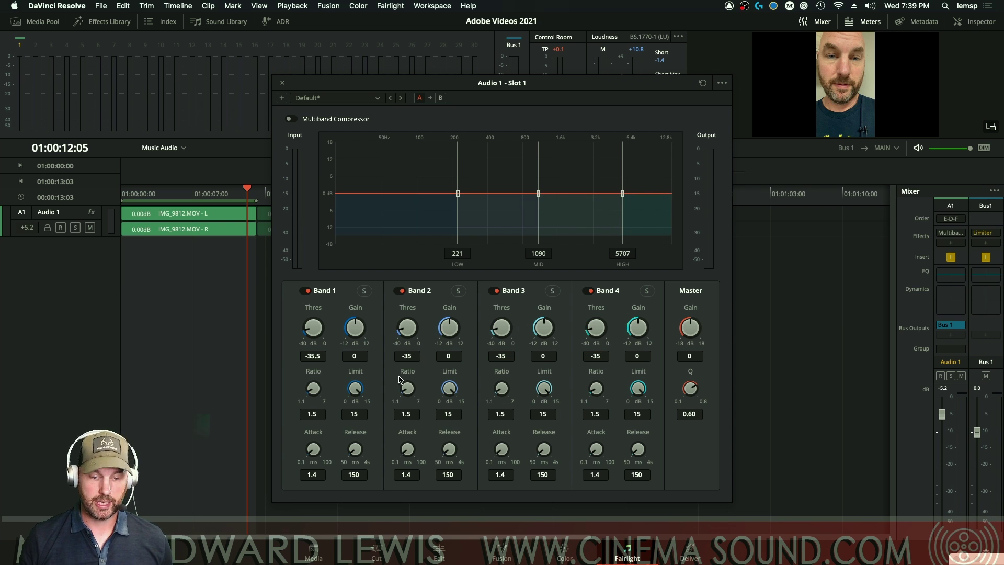
Step: Set the ratio on all four compressor bands to 7
drag(314, 393, 383, 275)
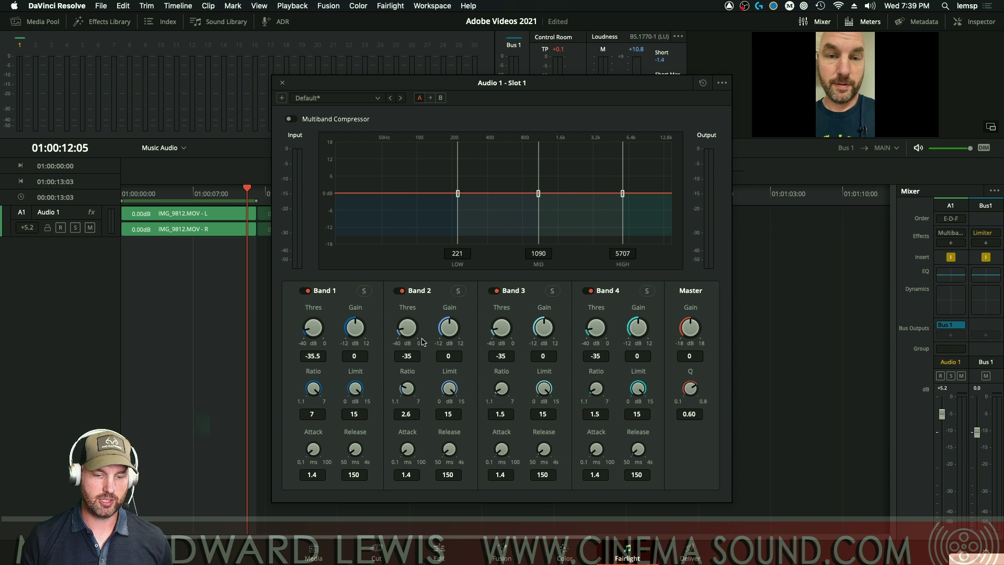
drag(408, 388, 519, 308)
drag(498, 393, 518, 339)
drag(596, 392, 627, 335)
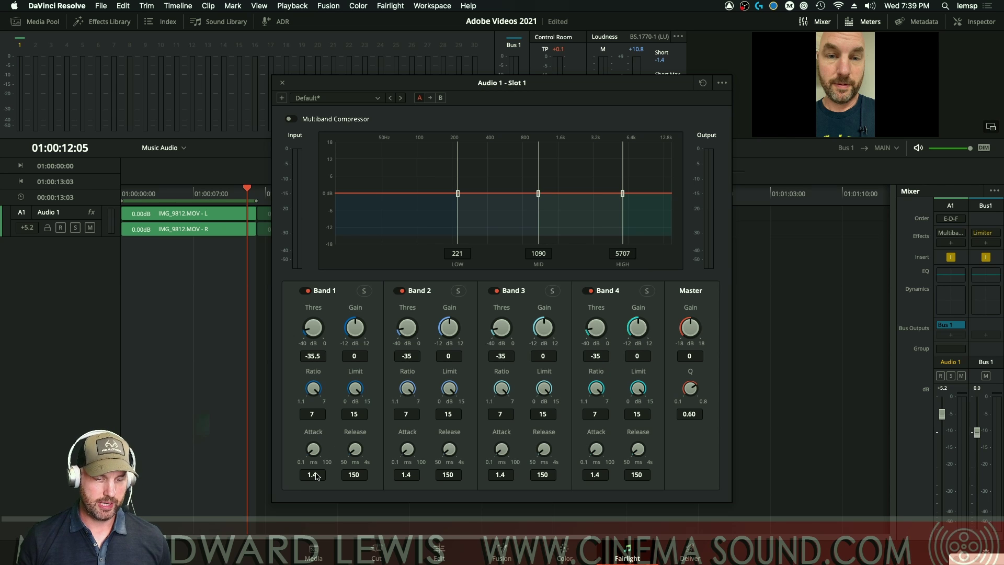
Step: Give band 1 a 25 ms attack and 50 ms release
click(315, 477)
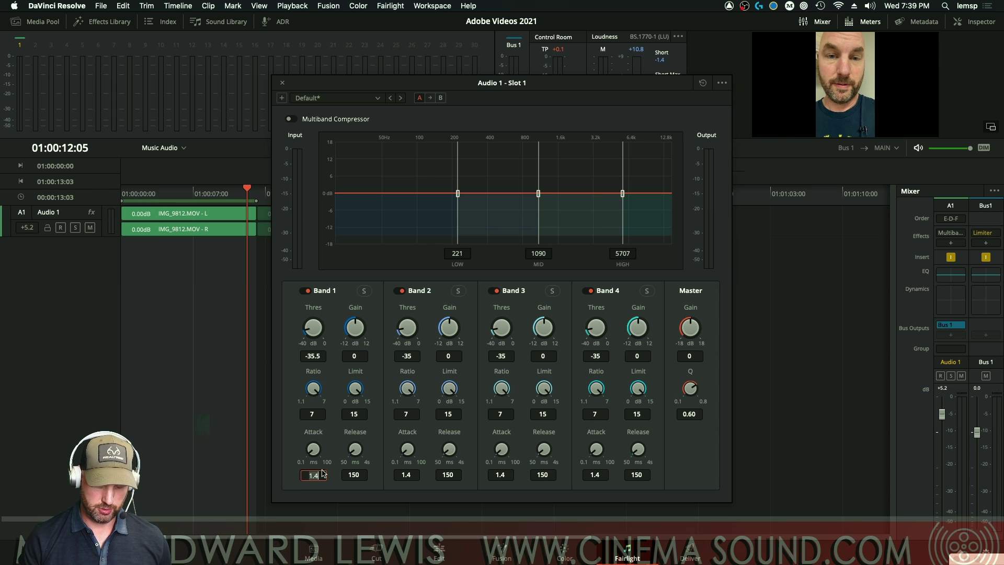
key(Return)
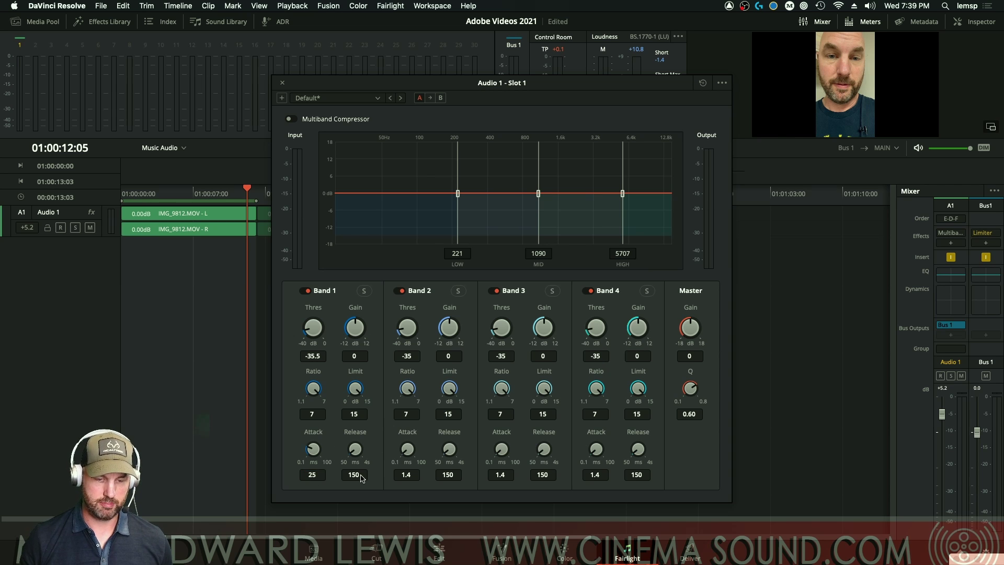
click(366, 475)
text(50)
key(Return)
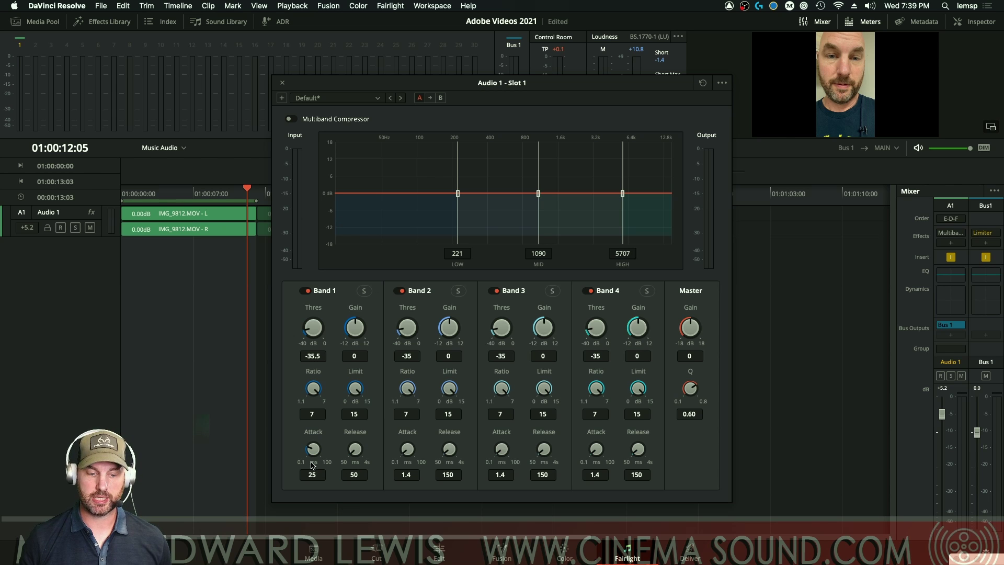
drag(313, 453, 256, 498)
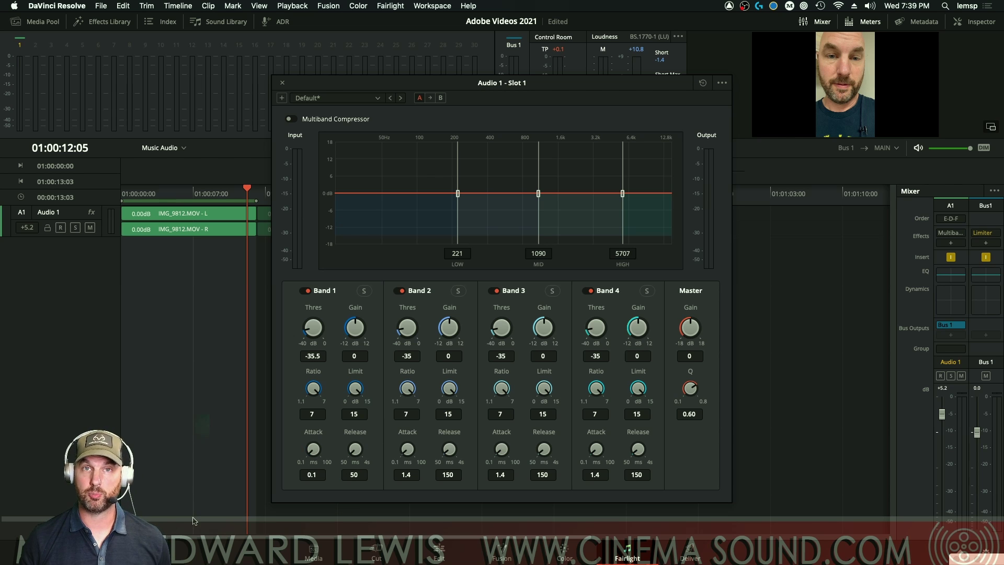
click(313, 475)
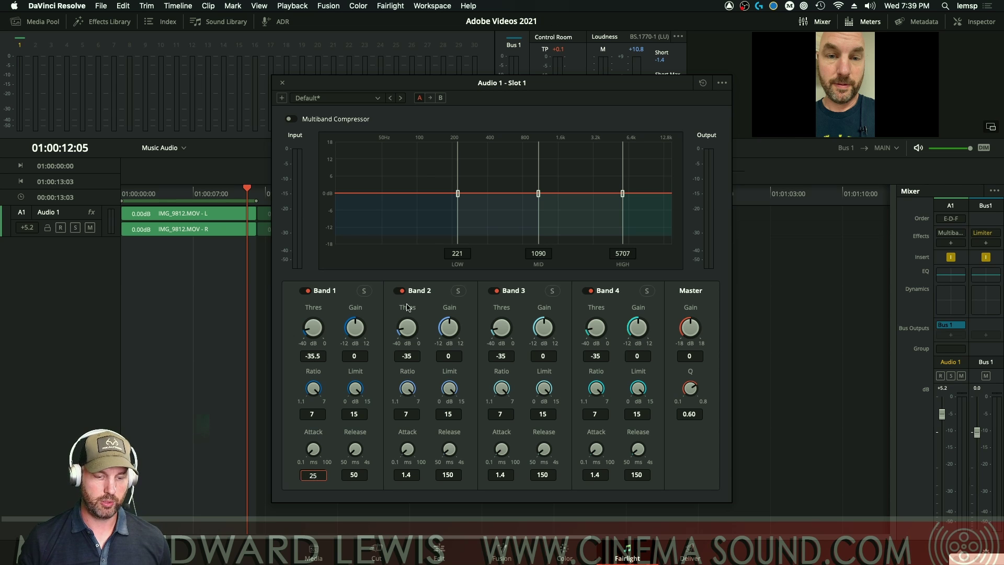
click(366, 479)
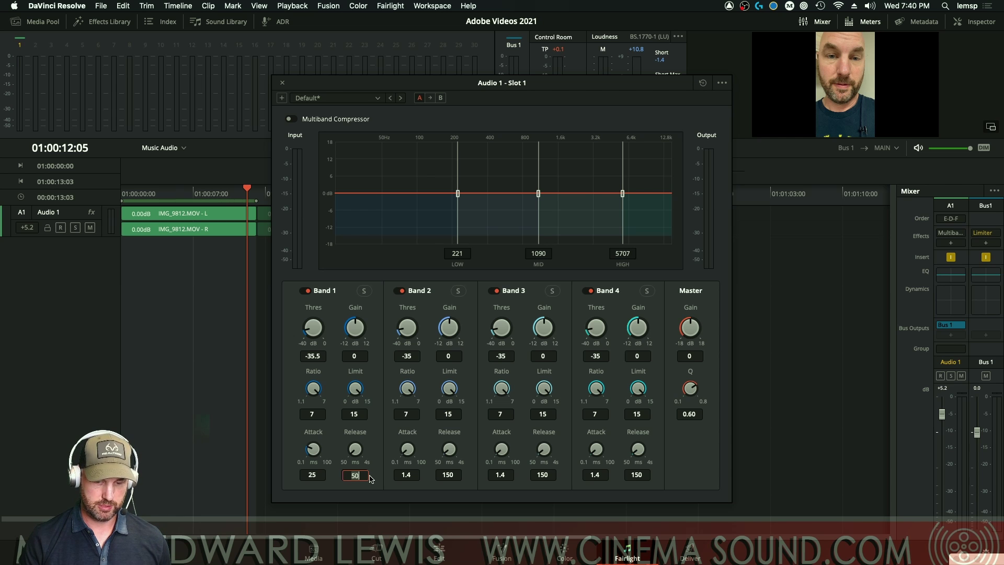
Step: Set bands 2–3 to 25 ms attack and band 4 to 12 ms attack, all with 50 ms release
click(410, 477)
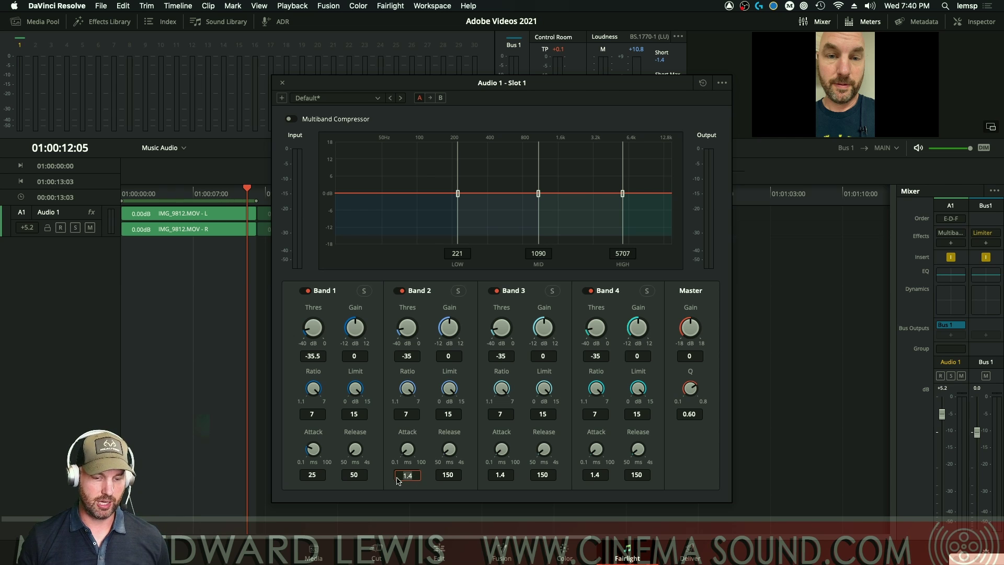
text(25)
click(452, 477)
text(60)
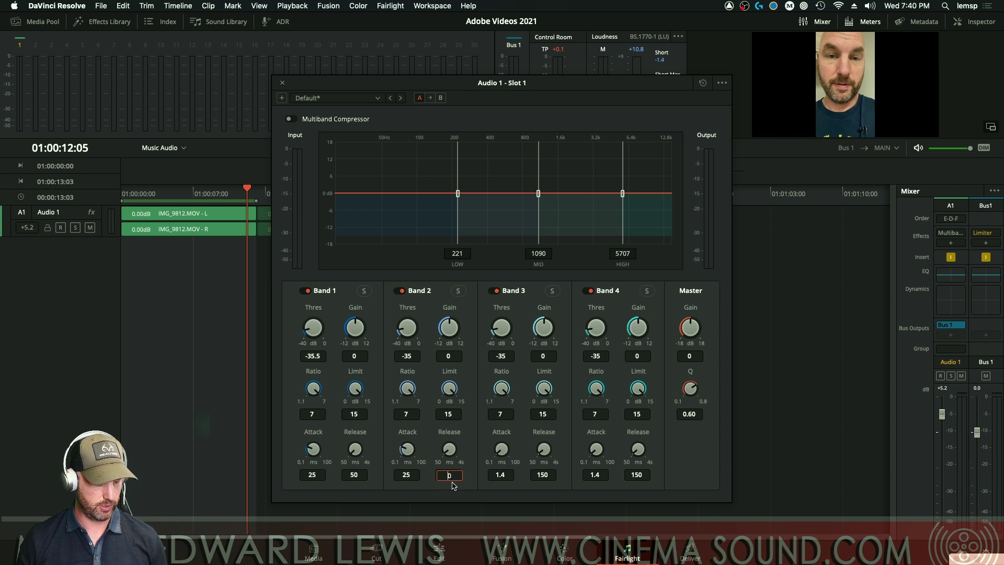
click(501, 476)
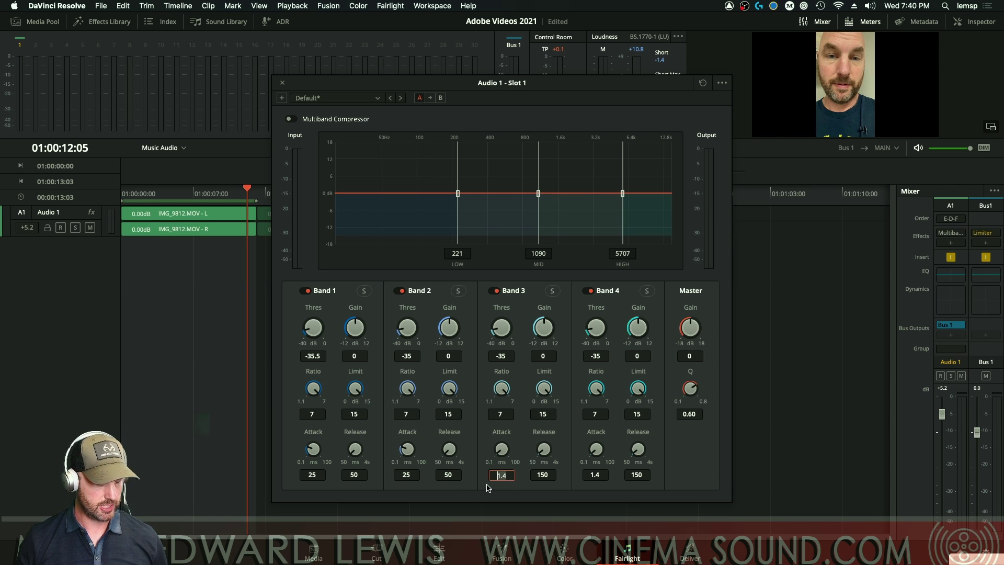
text(25)
click(549, 479)
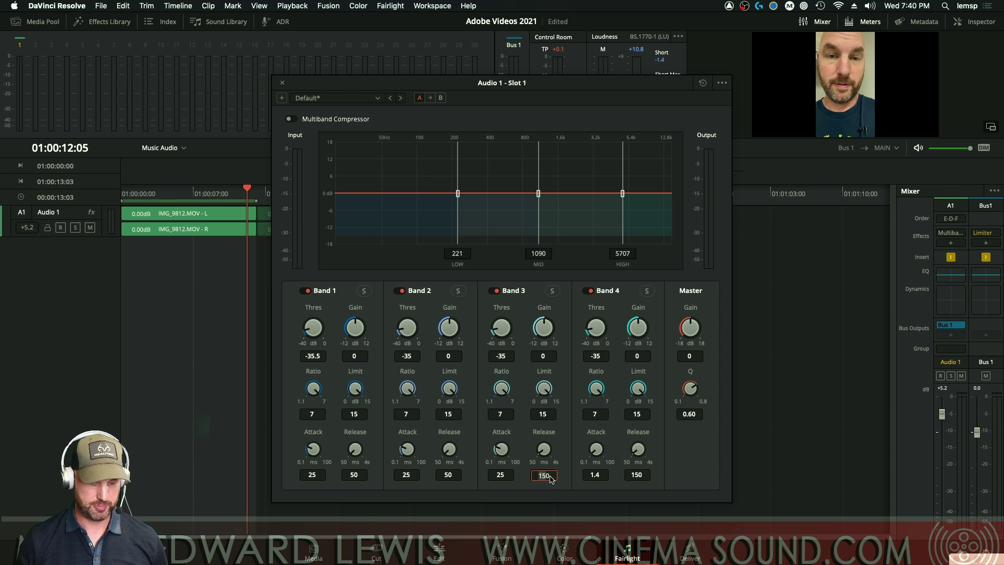
text(50)
click(599, 477)
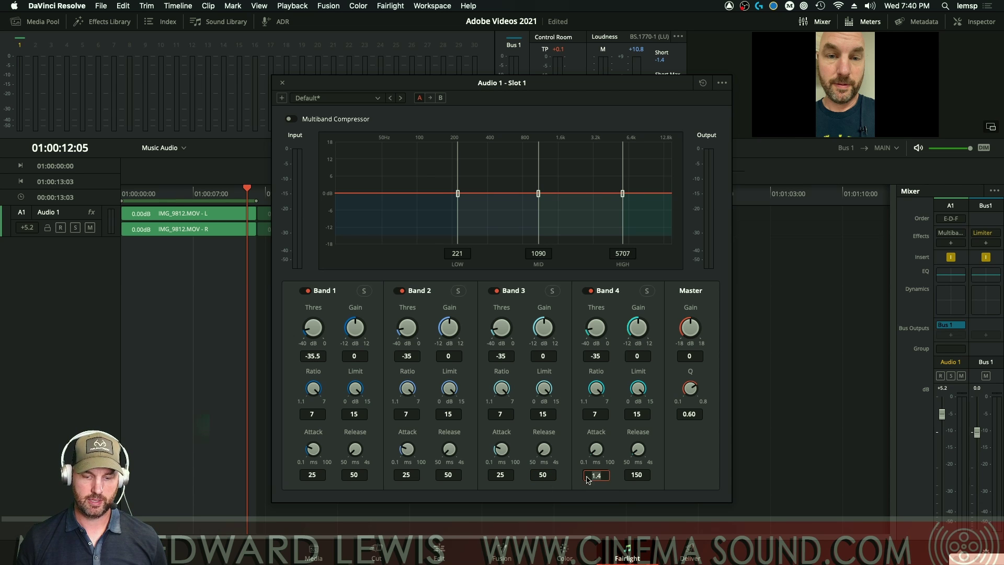
text(12)
click(629, 476)
text(50)
key(Return)
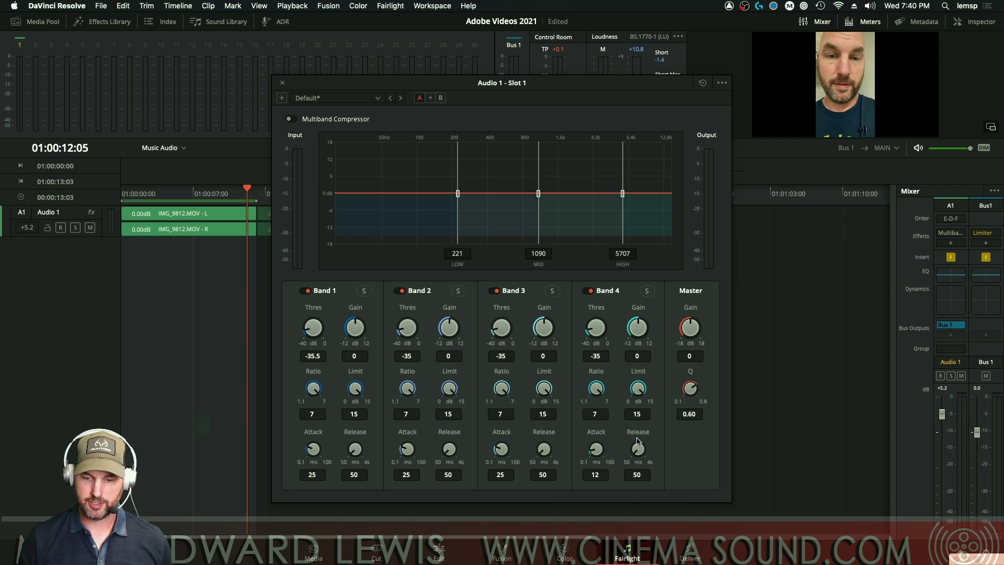
Step: Play Audio 1 from the start and lower Band 4's threshold to -40 while listening
key(space)
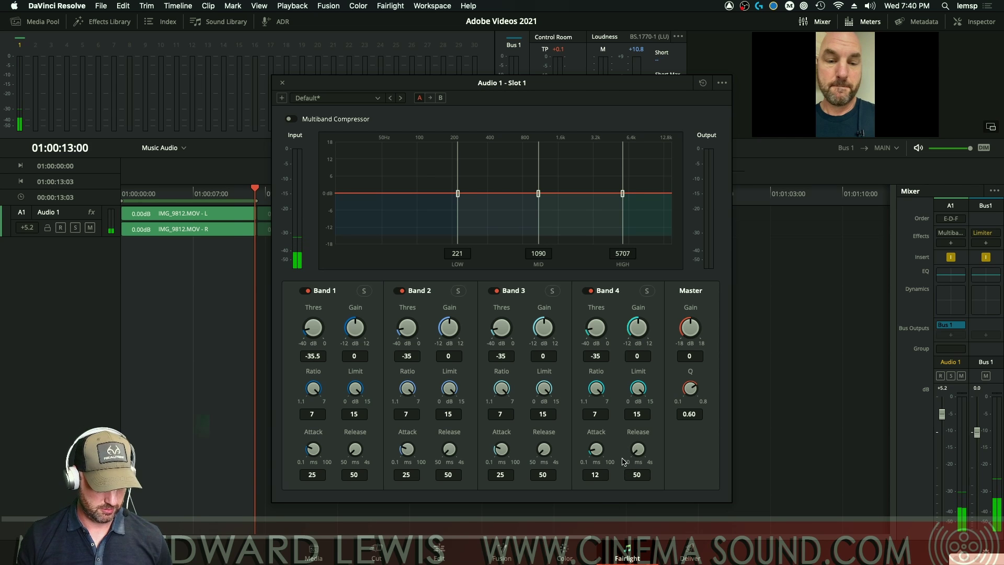
key(space)
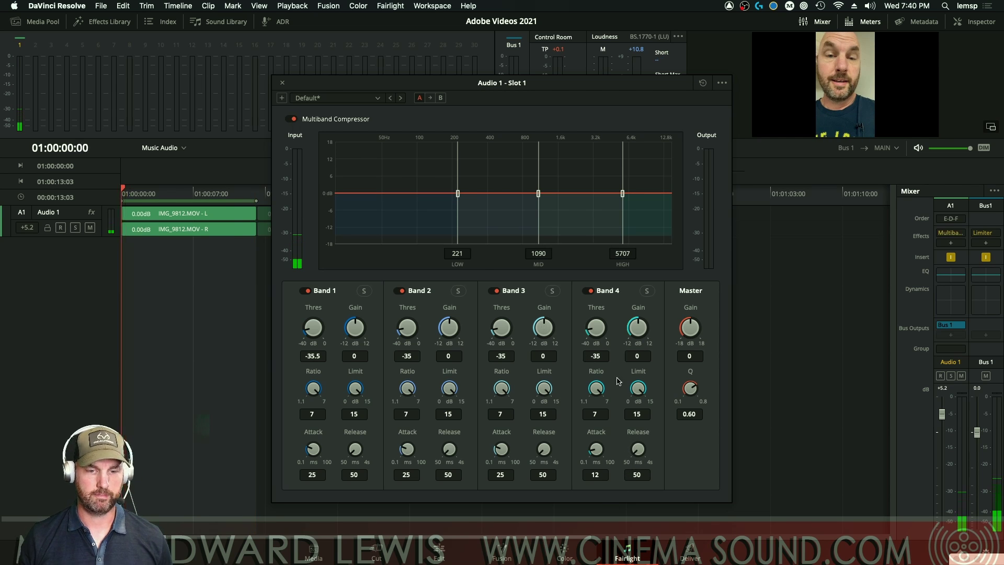
key(space)
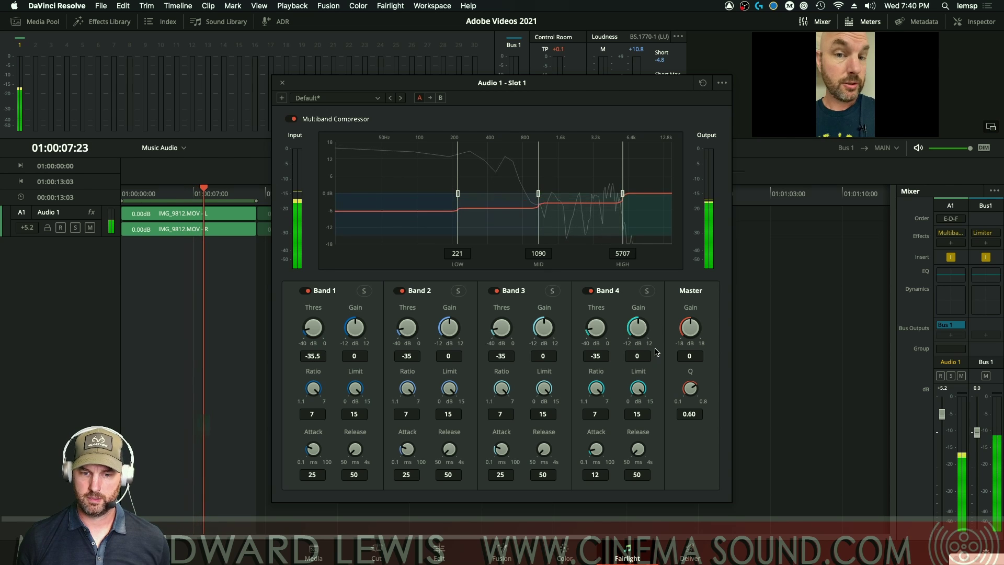
drag(591, 334, 587, 342)
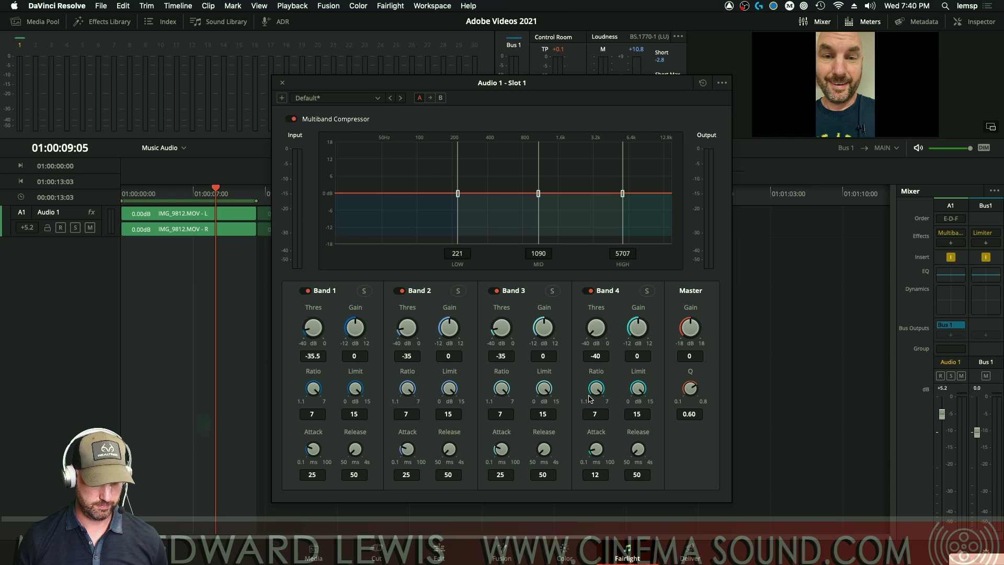
key(Home)
key(space)
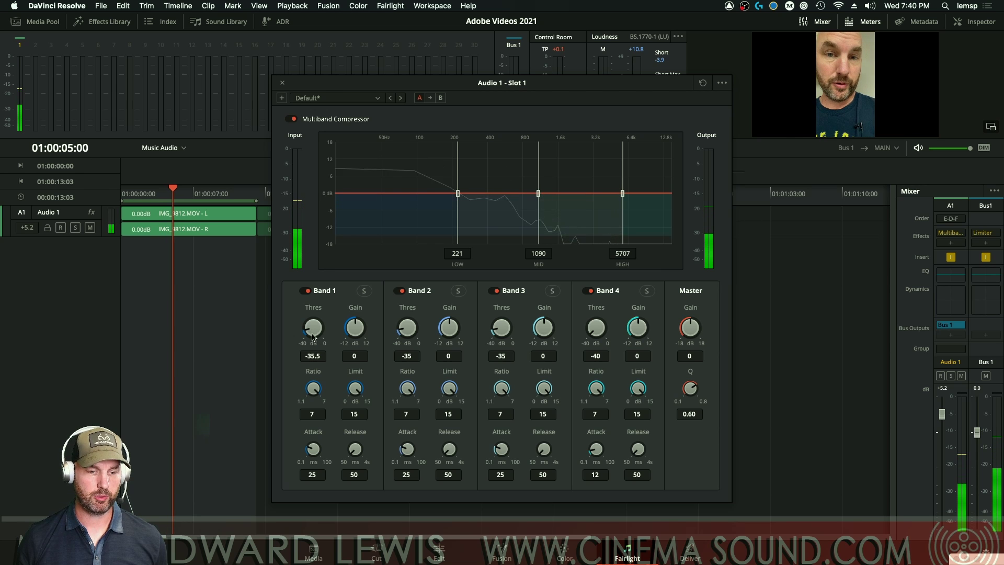
Step: Settle Band 1's threshold at -20.9 and master gain at 3, then bypass the compressor
drag(314, 337, 315, 293)
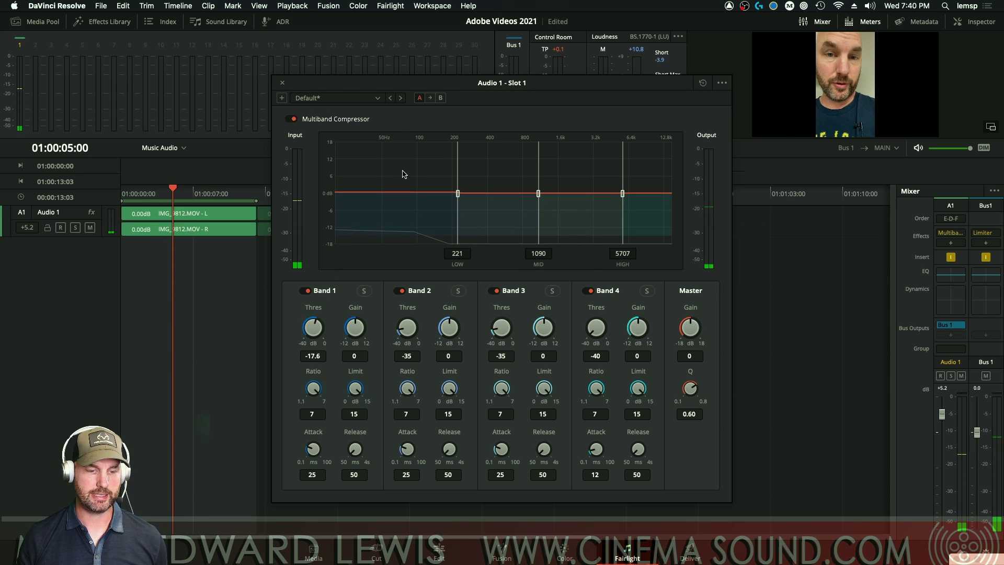
key(Home)
key(space)
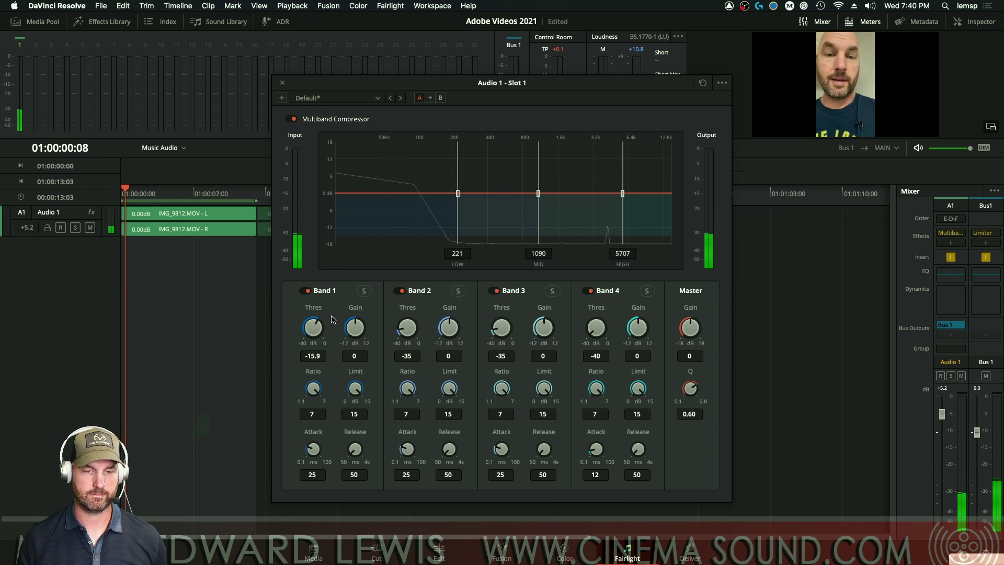
drag(314, 334, 294, 351)
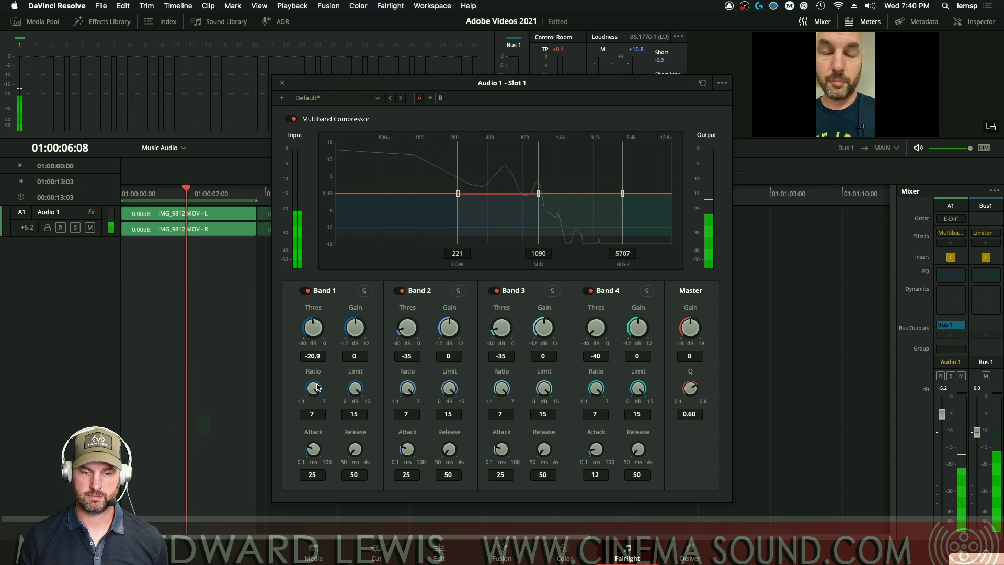
drag(695, 332, 708, 309)
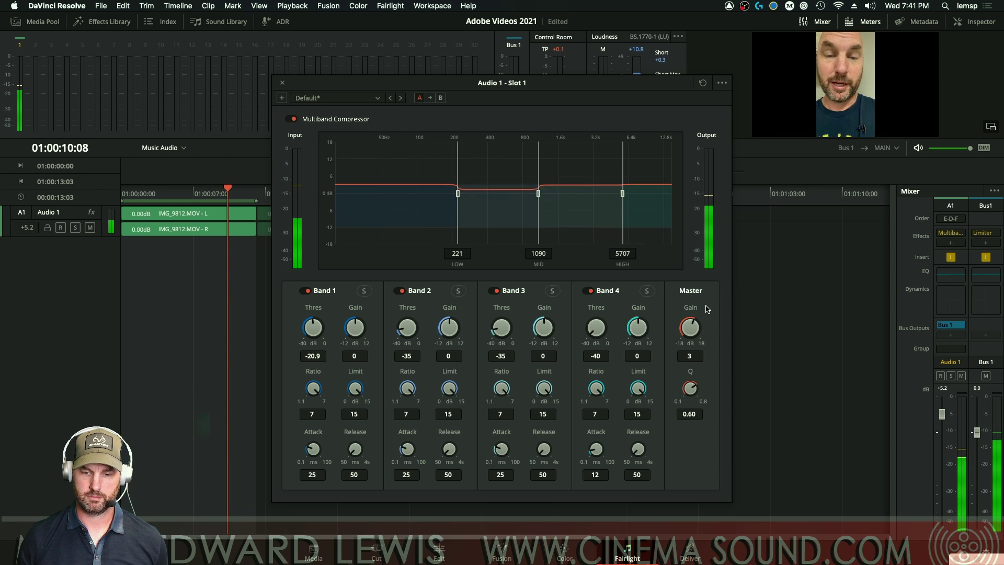
click(292, 120)
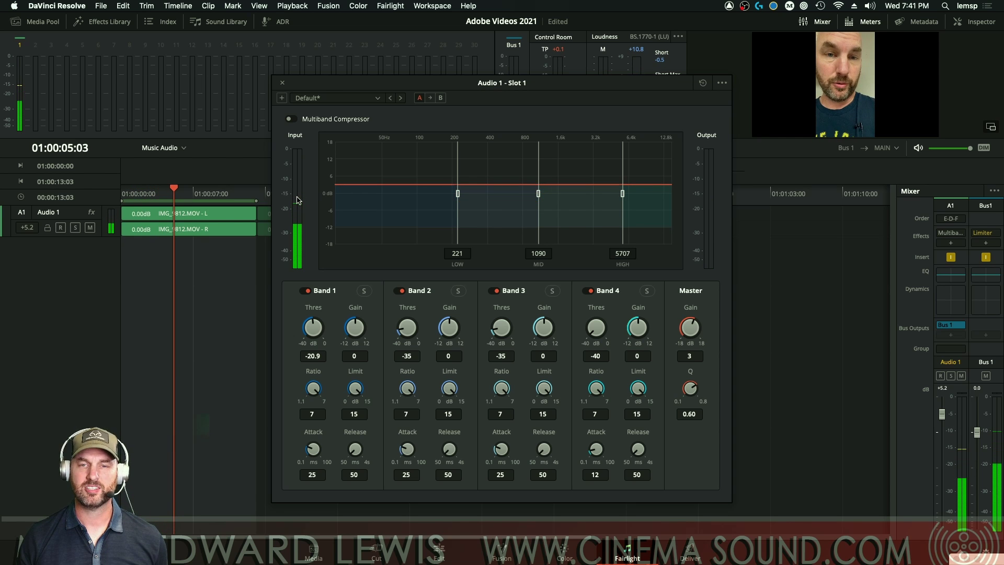
key(space)
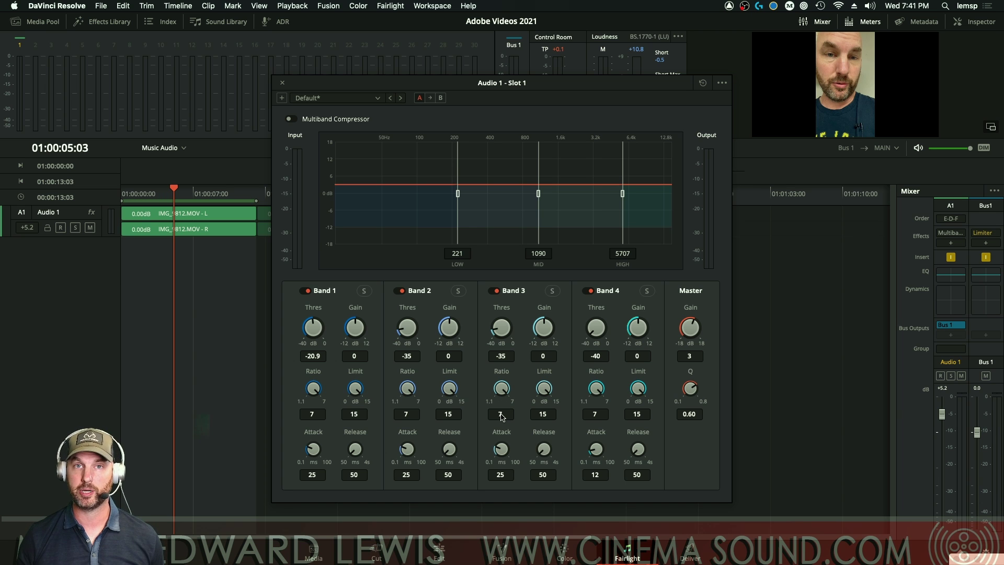
Step: In Premiere Pro, insert a Multiband Compressor into Audio 1's effect slot in the Audio Track Mixer
key(super+Tab)
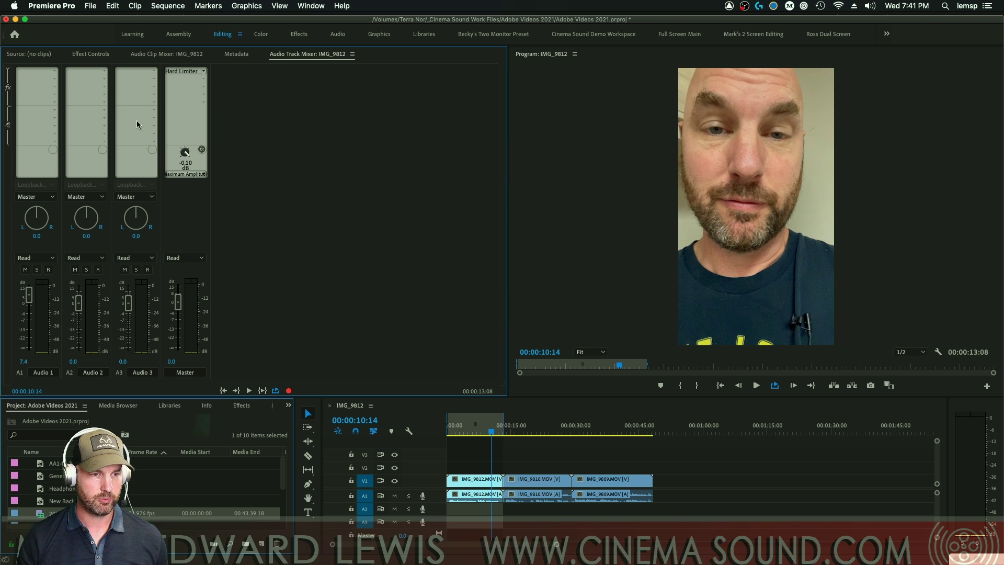
click(53, 75)
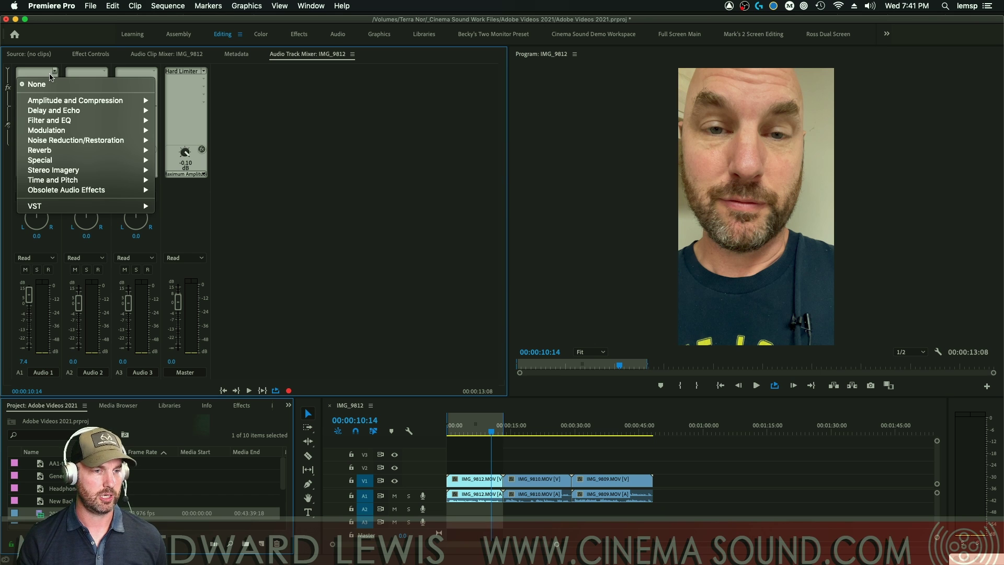
mouse_move(103, 101)
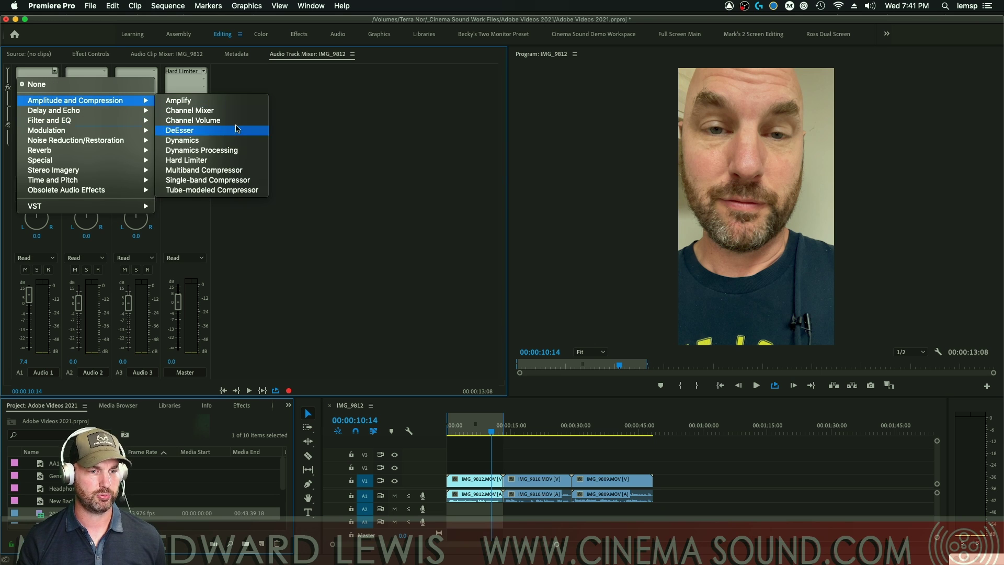
click(234, 170)
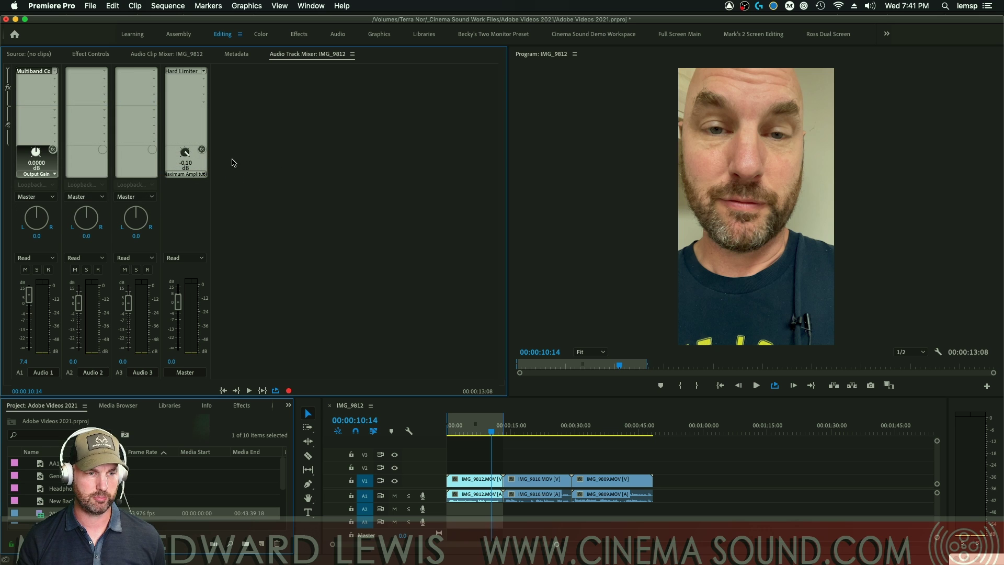
Step: Open the compressor's Track Fx Editor and set Low 221 Hz, Mid 1090 Hz, High 5707 Hz
double_click(37, 74)
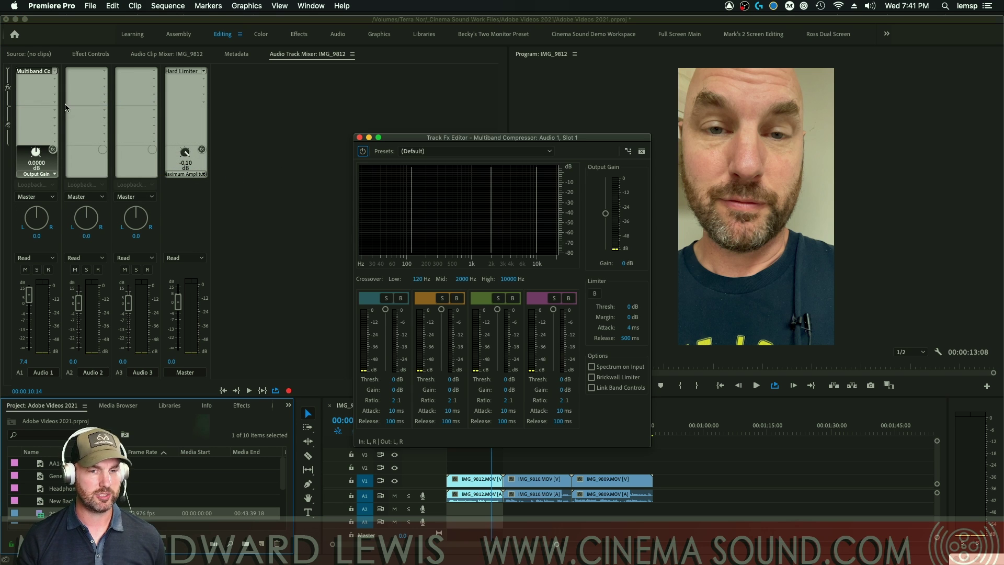
drag(511, 130, 500, 102)
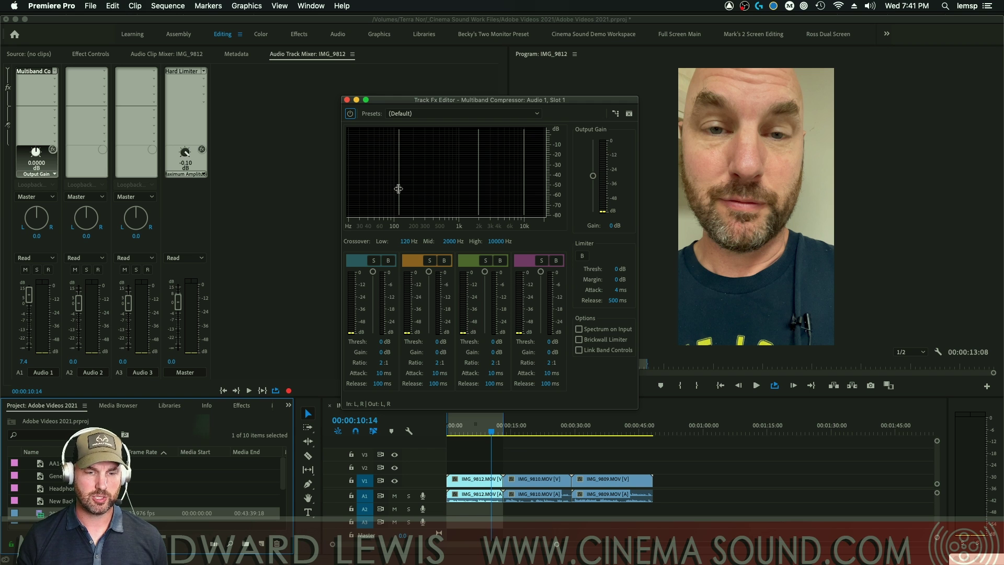
drag(406, 241, 423, 244)
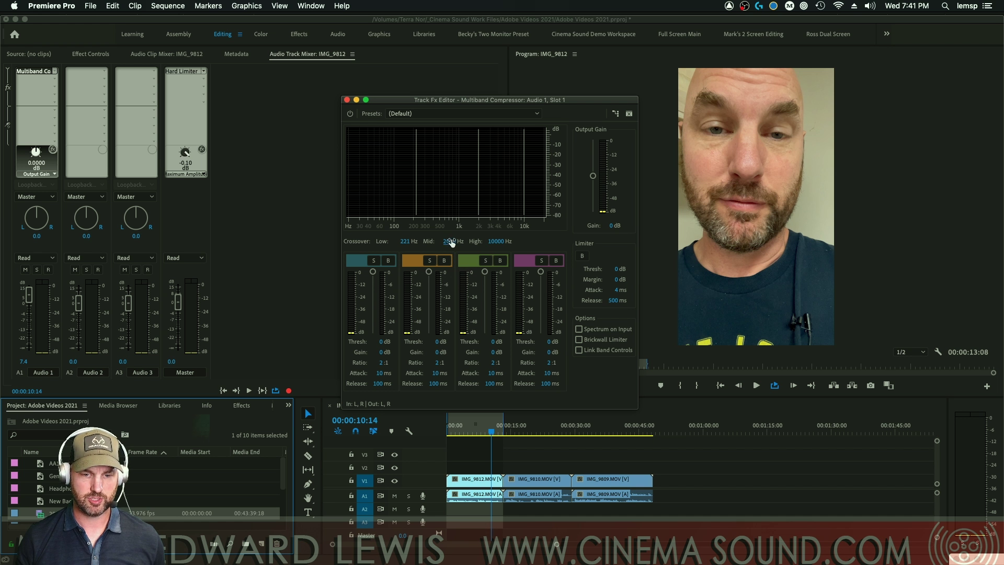
click(450, 241)
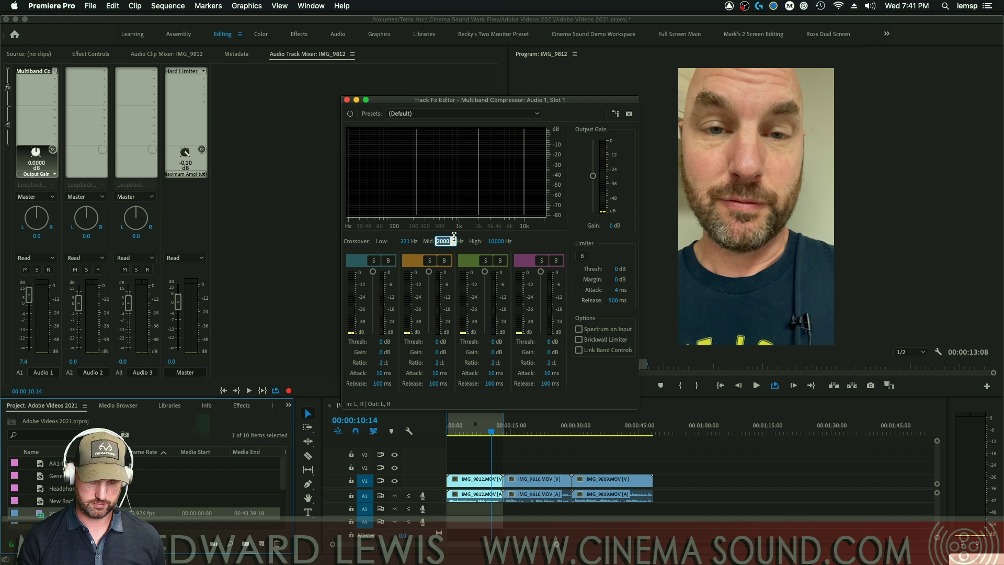
text(109)
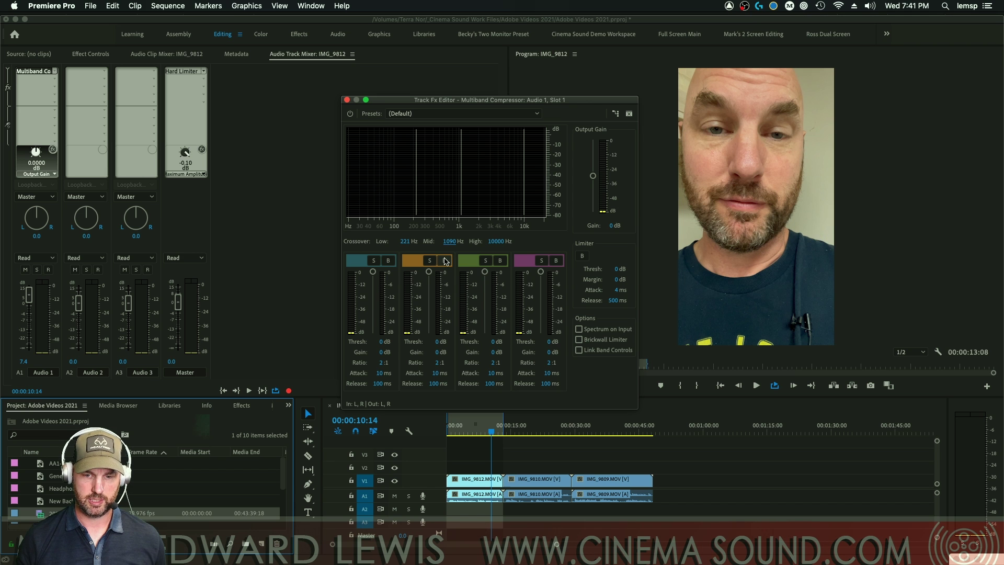
key(Return)
click(501, 241)
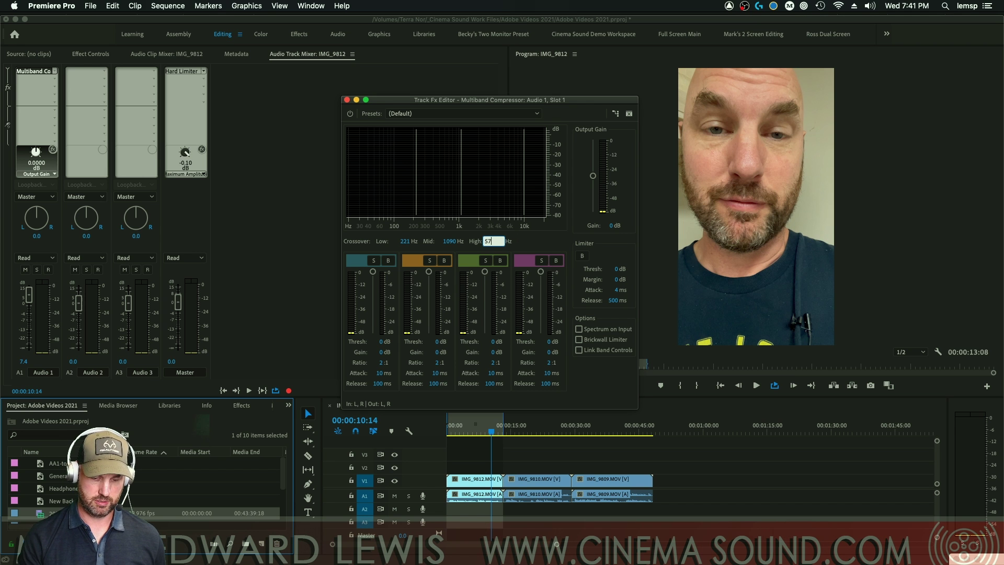
key(Tab)
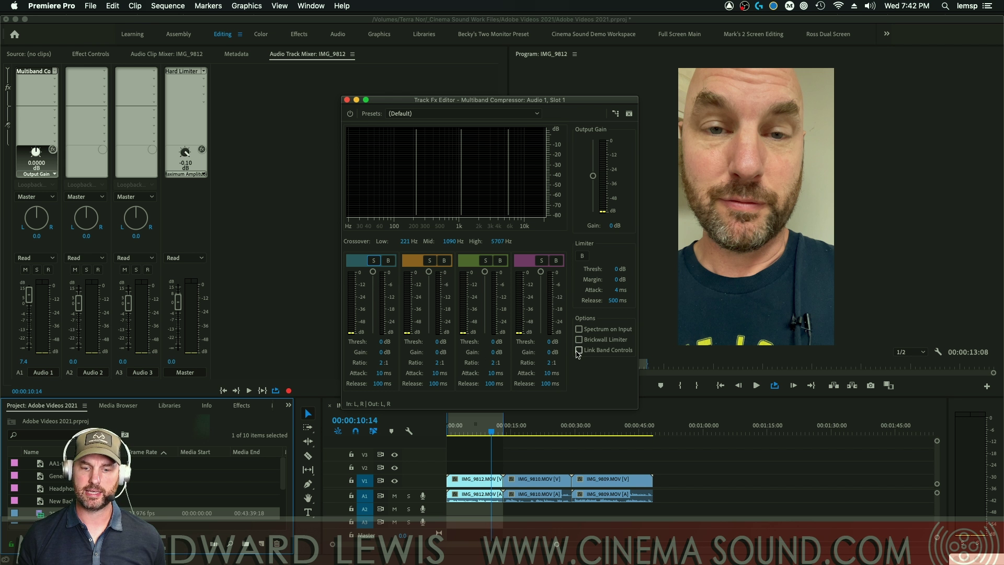
Step: Link all bands and give them a -35 dB threshold and 7:1 ratio
click(579, 350)
drag(485, 272, 481, 351)
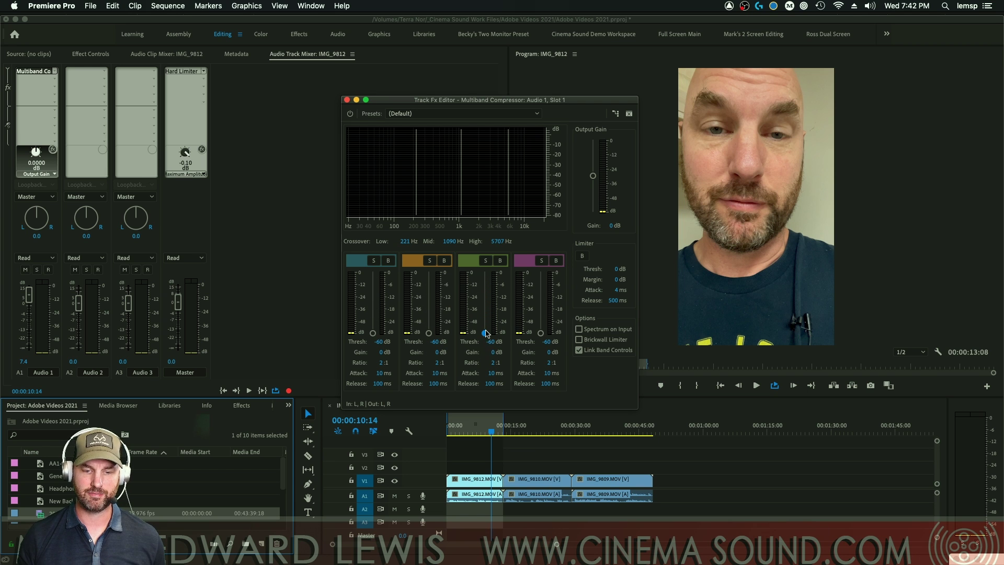
click(490, 342)
key(BackSpace)
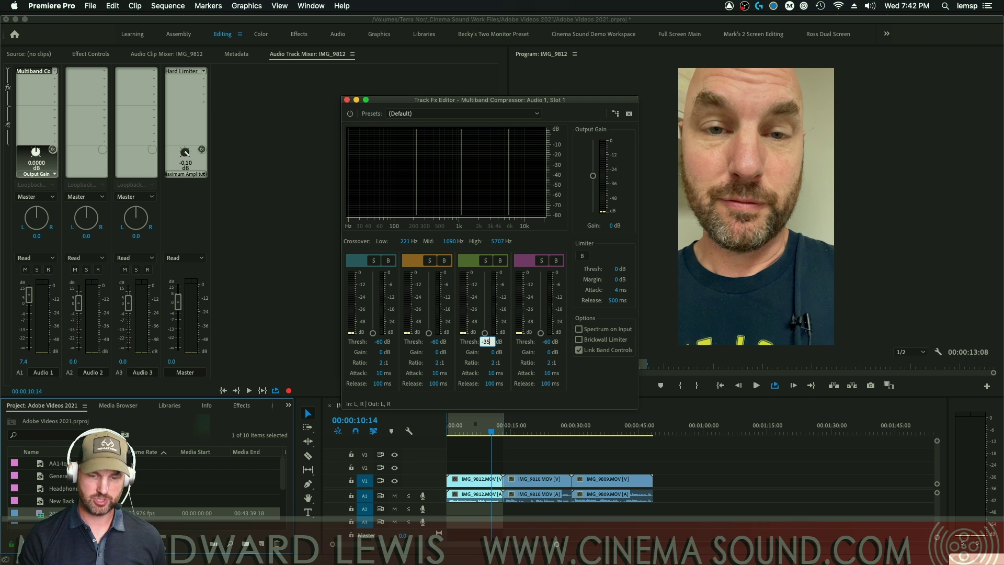
text(-35)
key(Return)
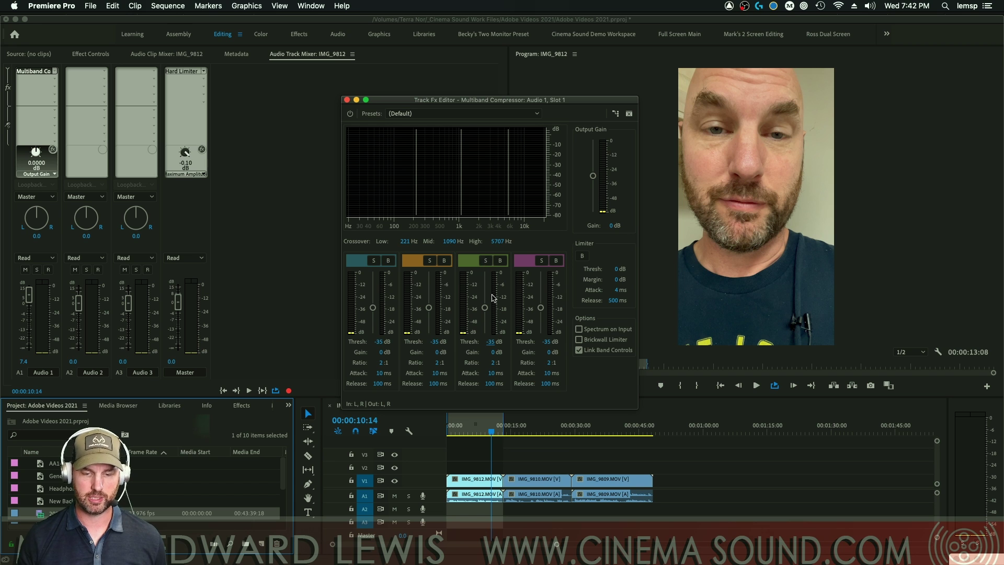
click(491, 362)
text(7)
key(Tab)
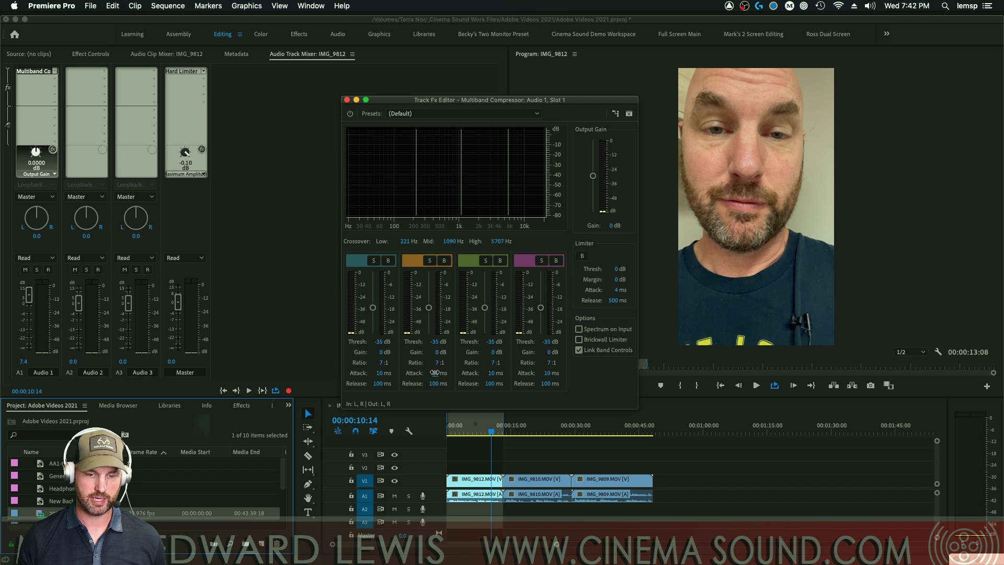
Step: Give Band 2 a 25 ms attack and 50 ms release, and Band 4 a 12 ms attack
click(435, 373)
text(25)
key(Tab)
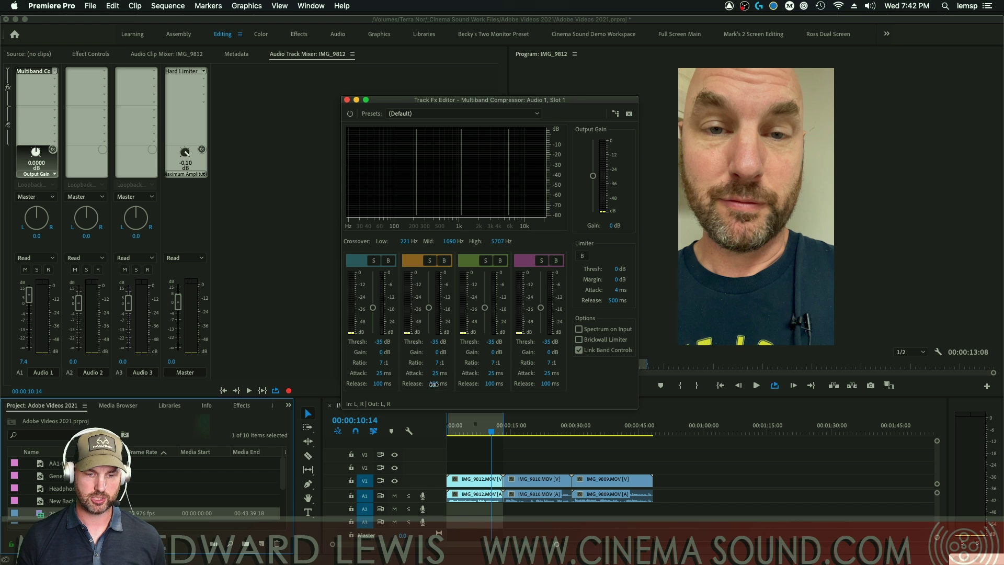
click(434, 383)
text(50)
key(Return)
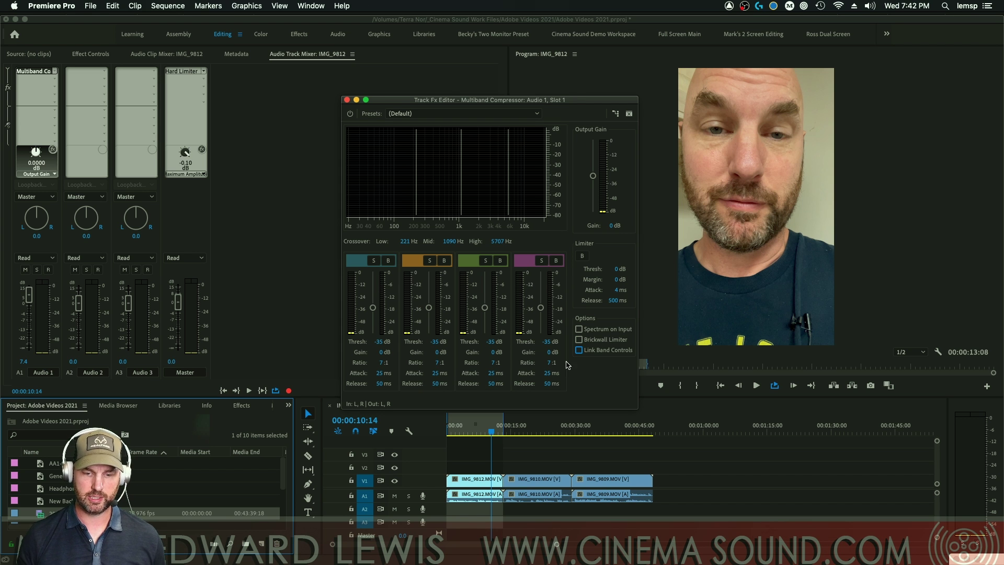
click(546, 375)
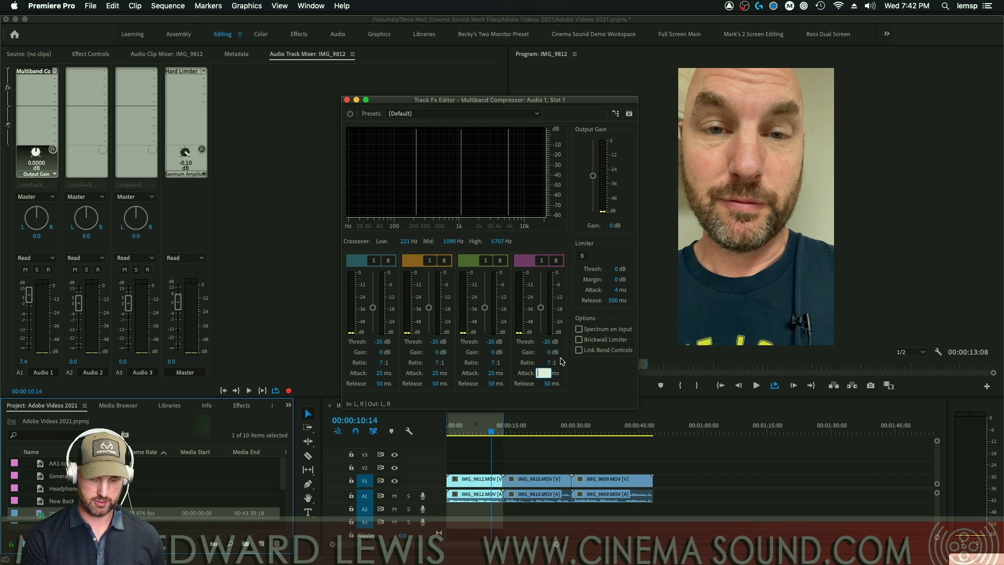
text(12)
key(Return)
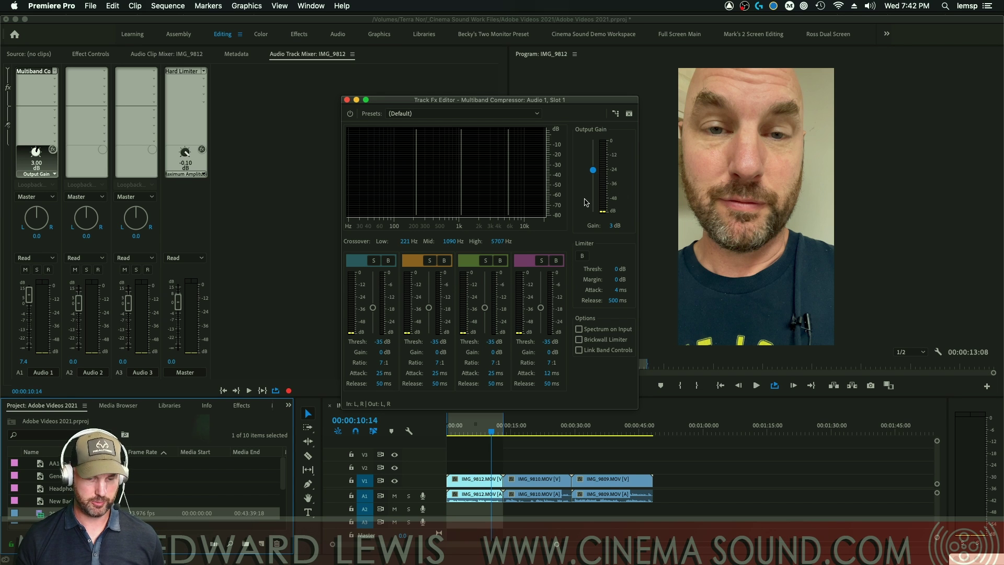
Step: Play and stop Audio 1 through Premiere's matched multiband compressor, then switch to DaVinci Resolve
key(space)
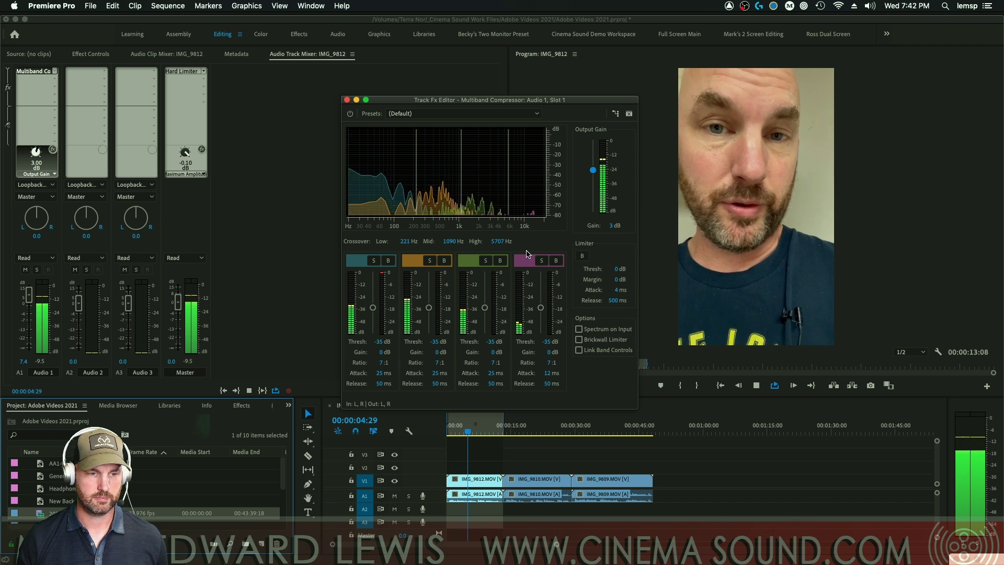
key(space)
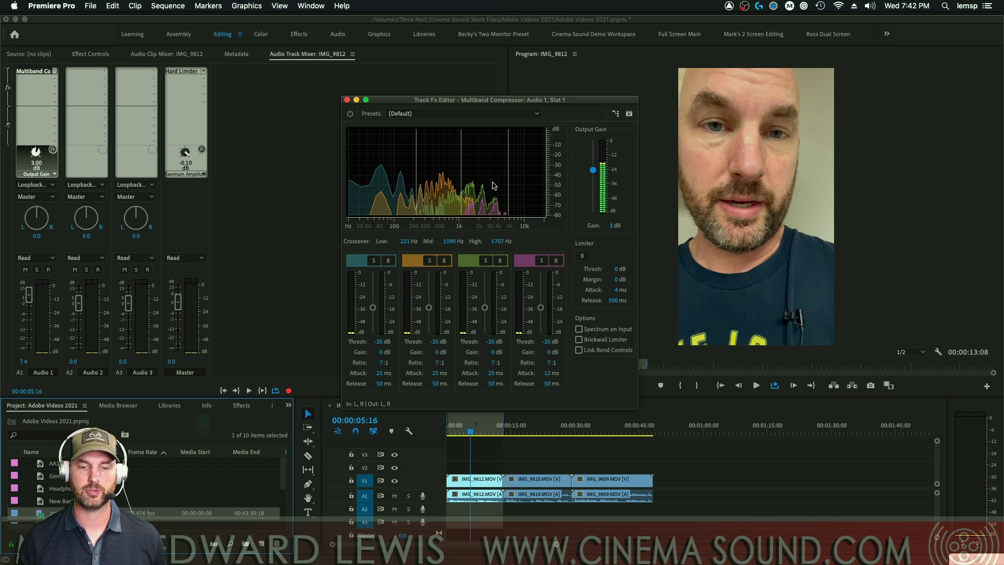
key(super+Tab)
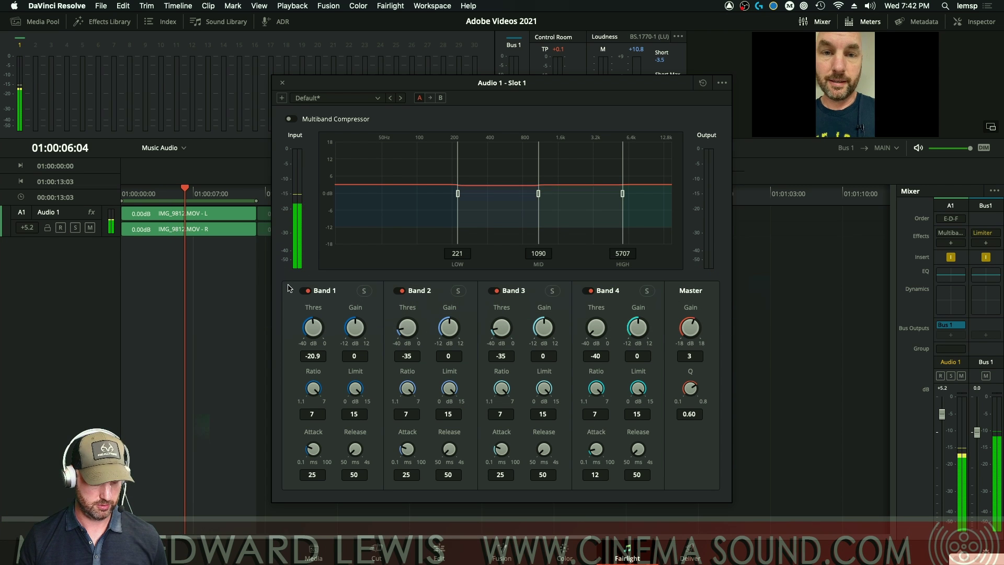
Step: Replay Audio 1 from the start in Resolve with the multiband compressor enabled, then return to Premiere
key(Home)
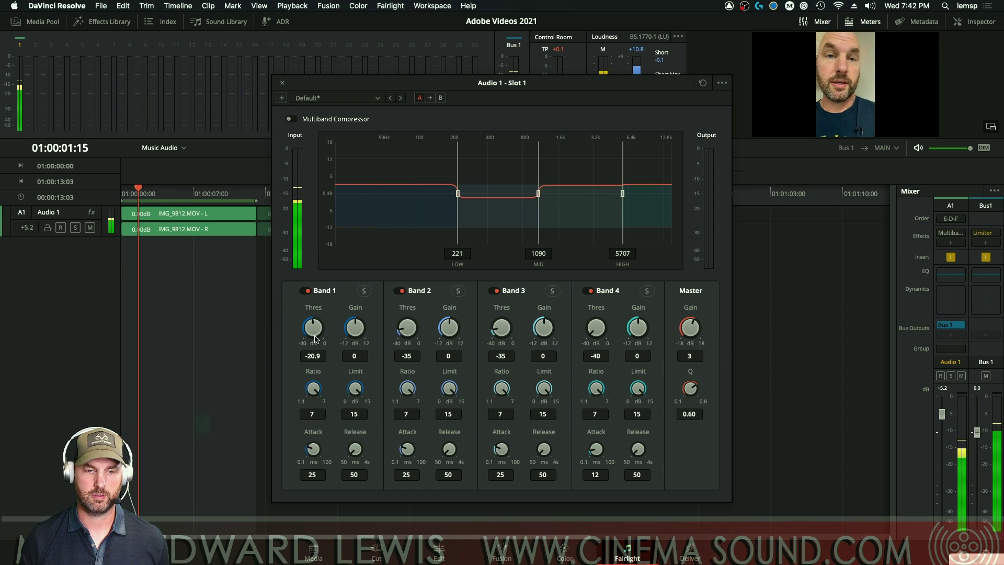
click(294, 120)
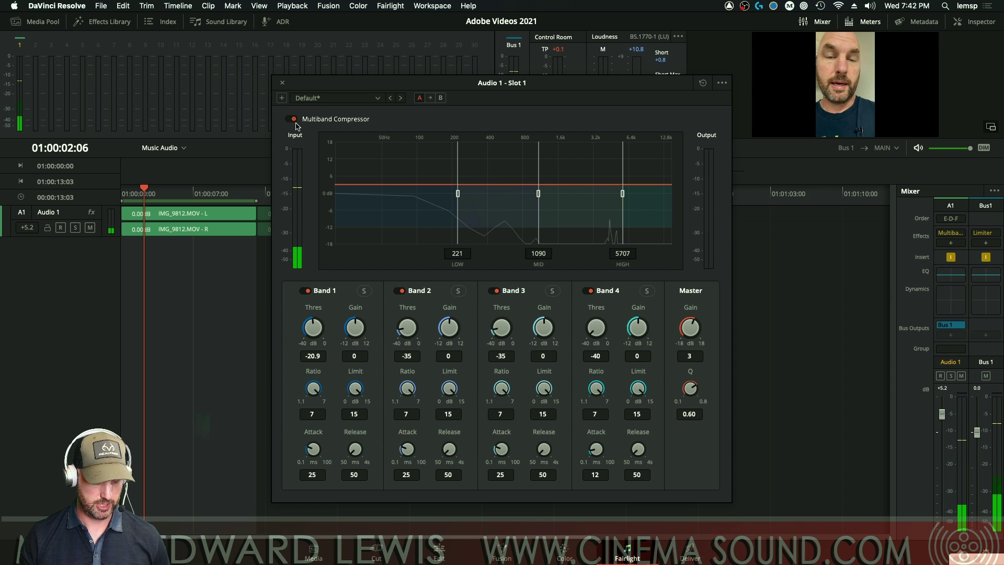
key(Home)
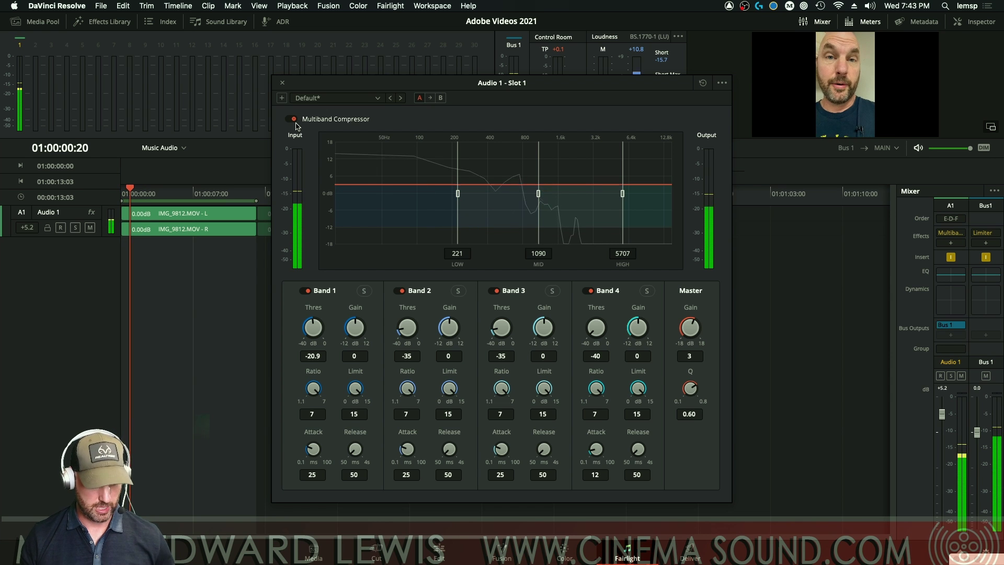
key(Home)
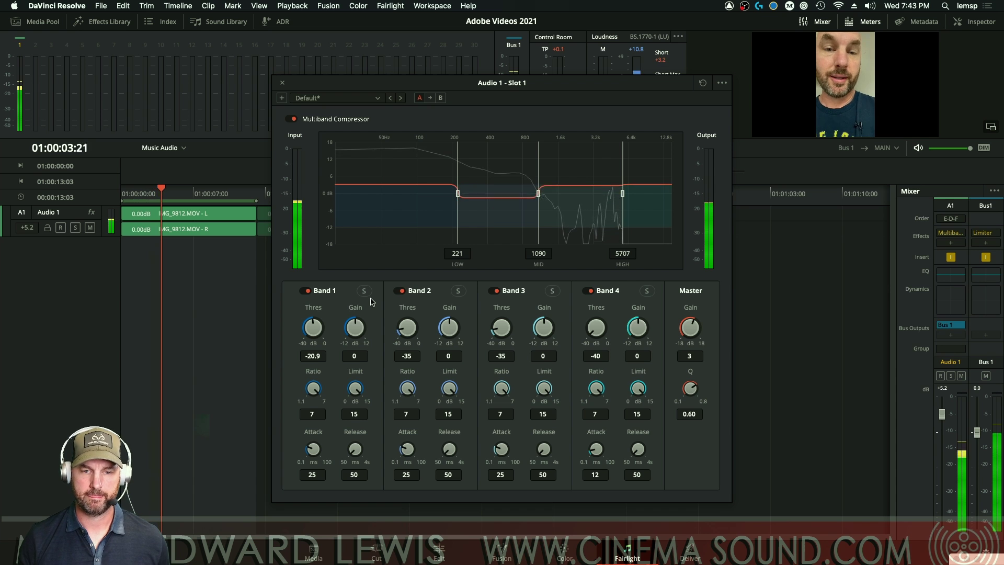
key(super+Tab)
Step: Audition Audio 1 from the sequence start at the 11:1 ratio, then switch to Resolve
key(space)
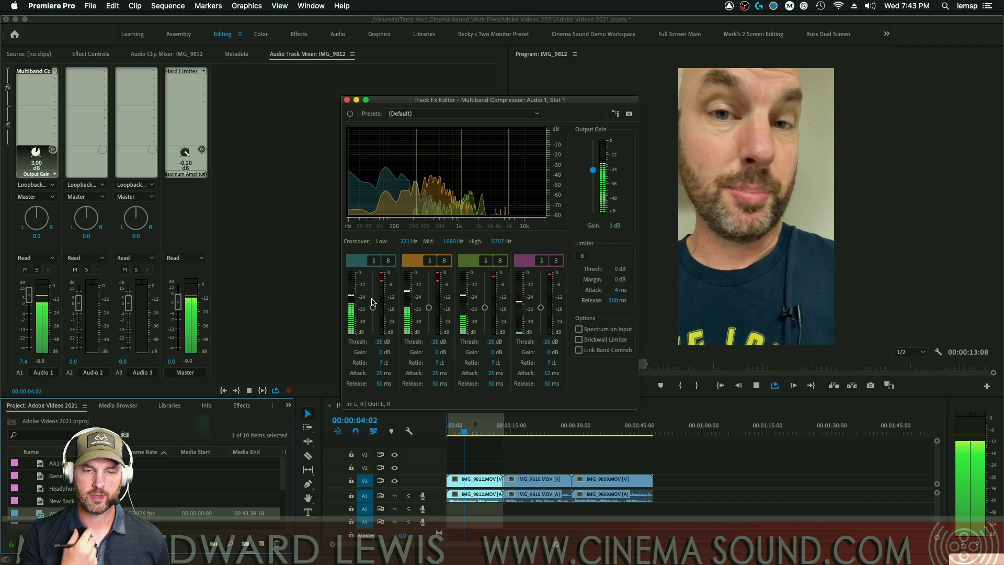
key(space)
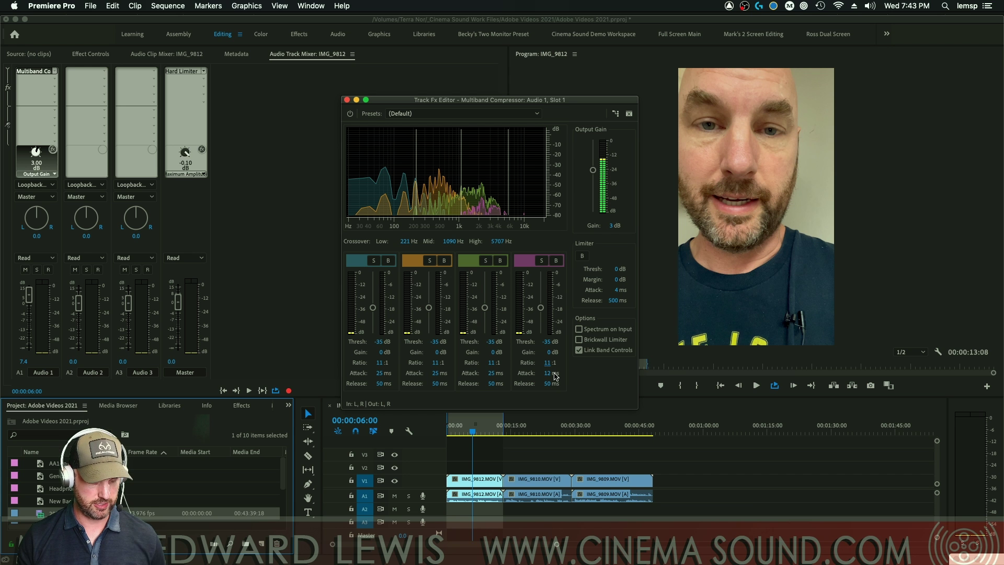
key(Home)
key(space)
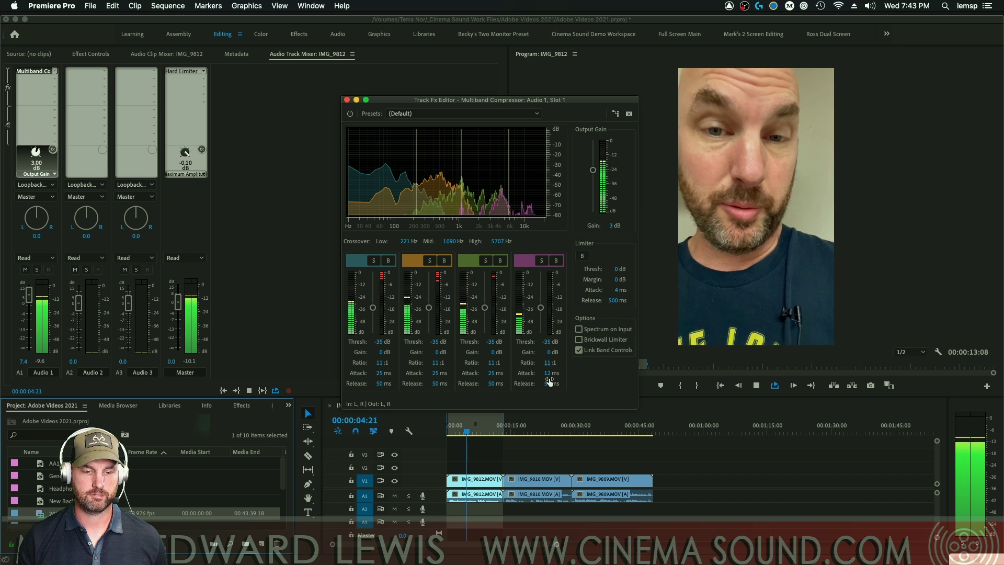
key(super+Tab)
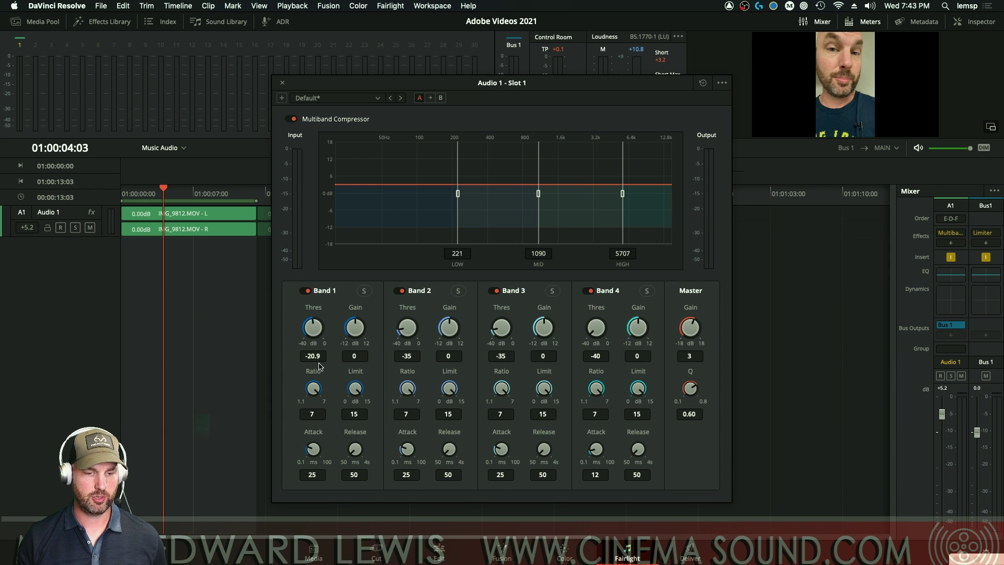
Step: Back in Premiere, audition Band 1's -20 dB threshold and relink the band controls
key(super+Tab)
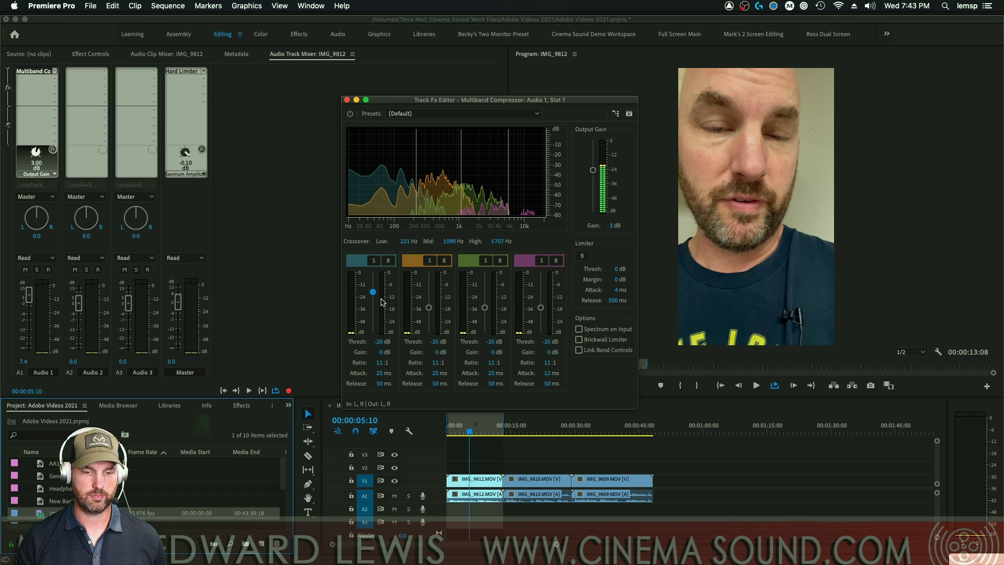
key(space)
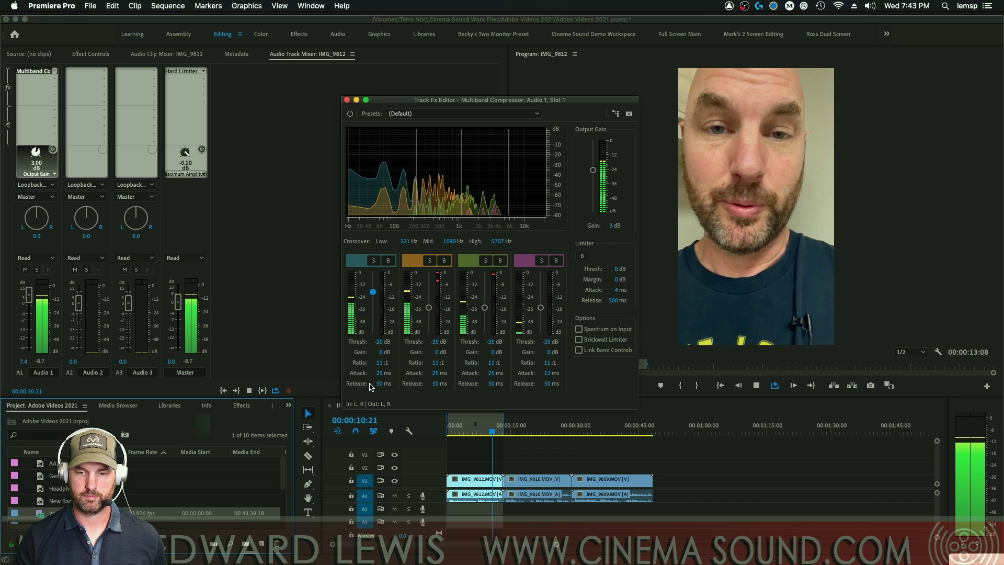
key(space)
click(579, 350)
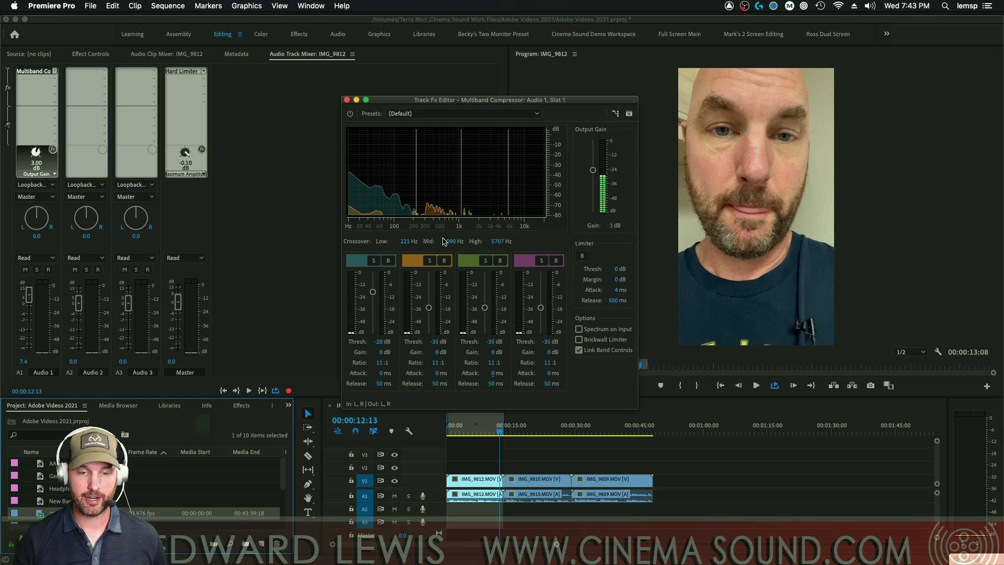
Step: Play Audio 1 from the start, then replay it with 35 ms attack and 42 ms release
key(Home)
key(space)
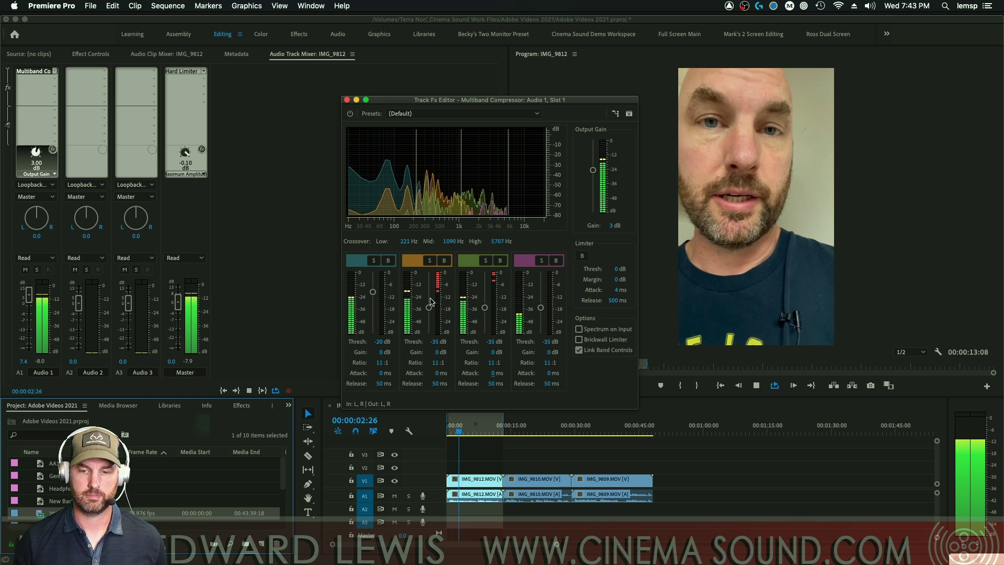
key(space)
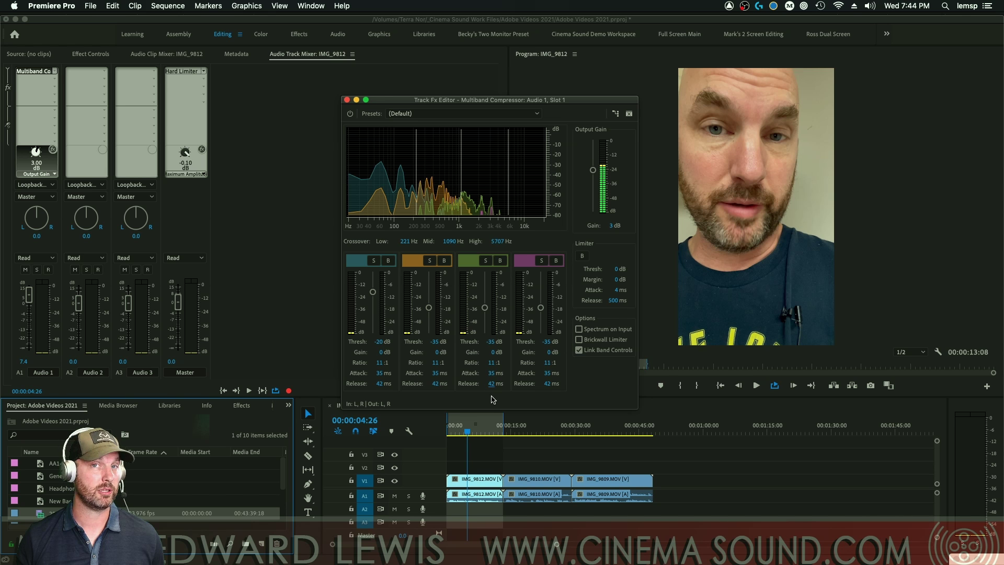
key(space)
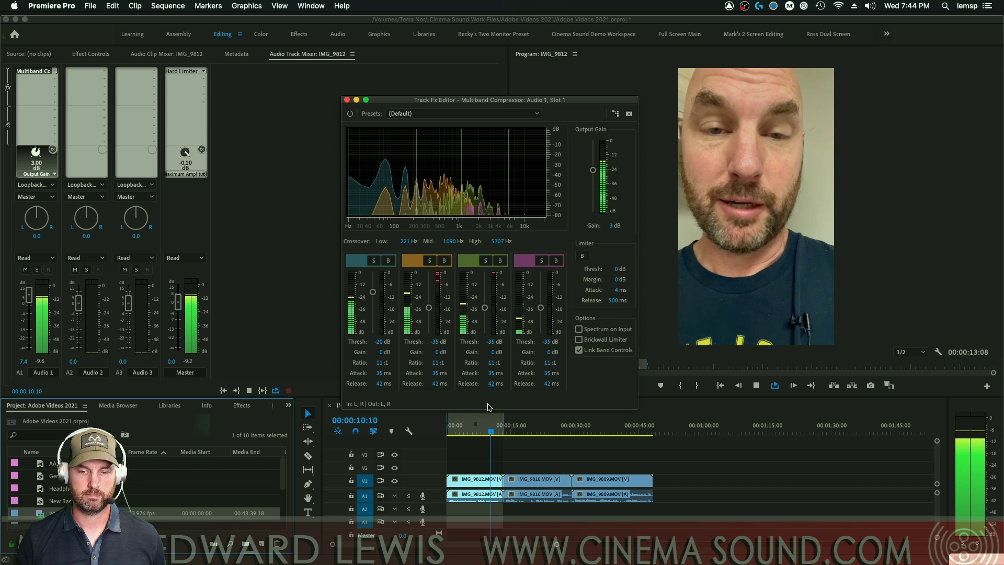
key(space)
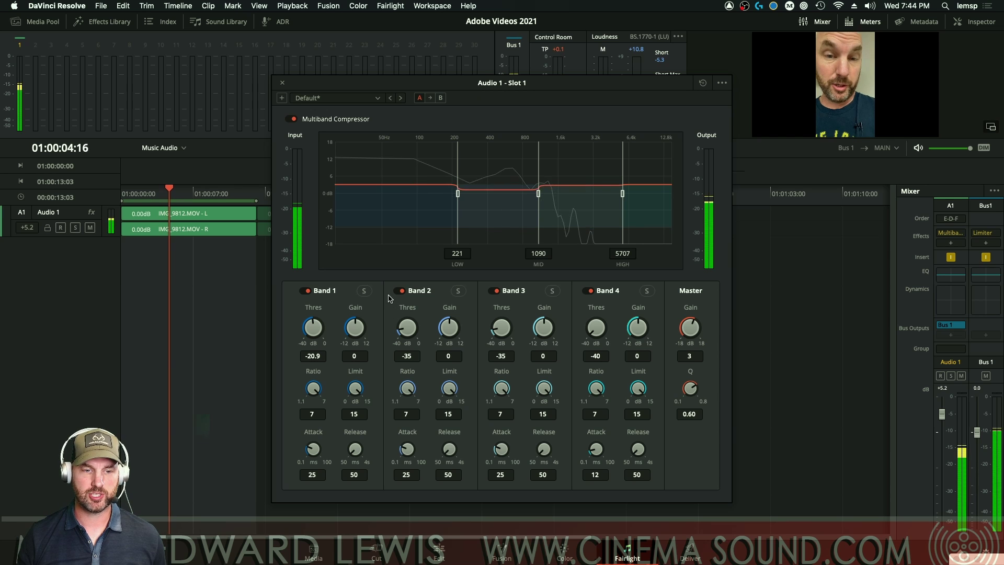
key(Home)
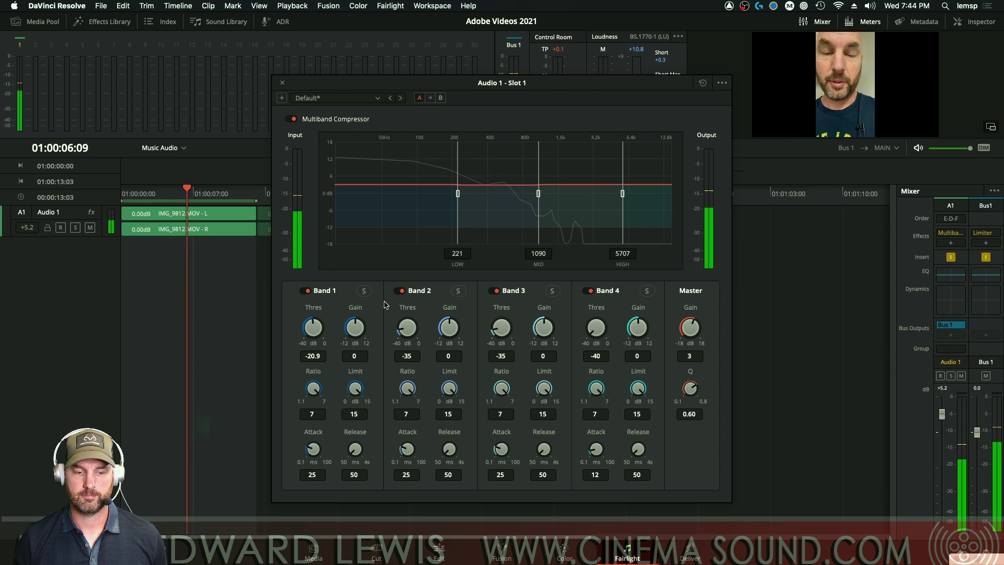
key(space)
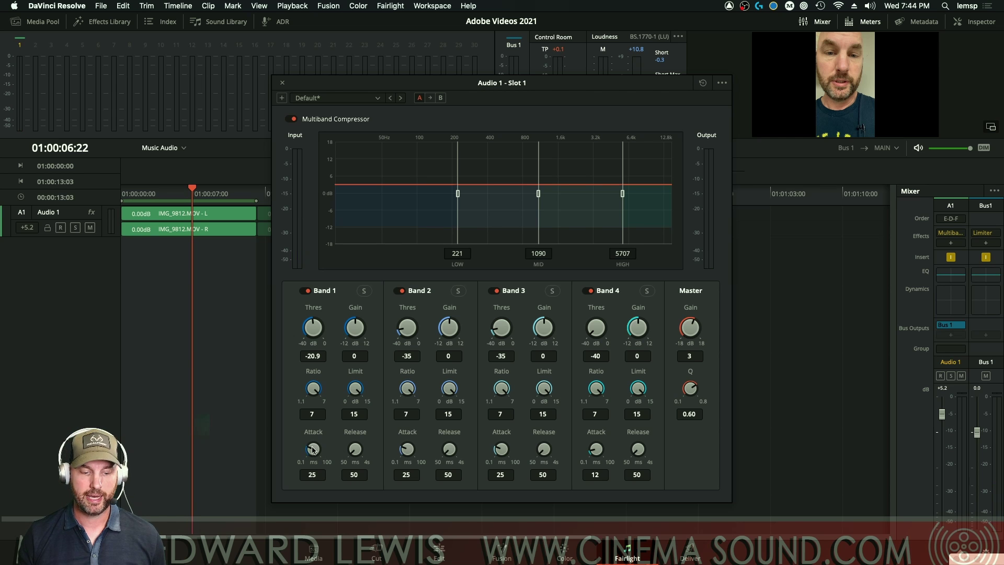
Step: Turn the Attack knobs of bands 1–4 fully down to 0.1 ms
drag(315, 450, 334, 458)
drag(407, 448, 426, 455)
drag(501, 449, 519, 458)
drag(600, 452, 607, 466)
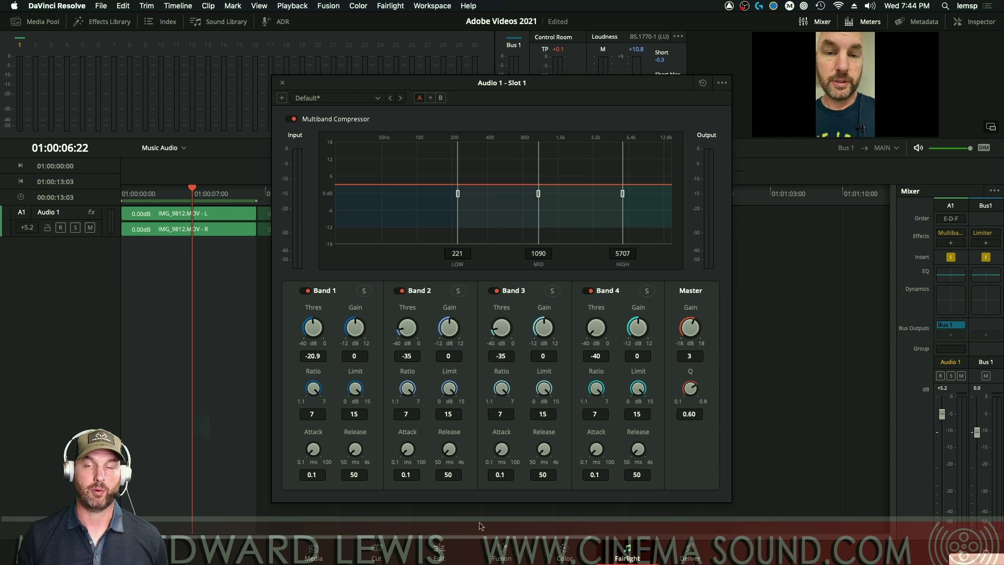
Step: Play Audio 1 from the timeline start to hear the 0.1 ms attack compression
key(Home)
key(space)
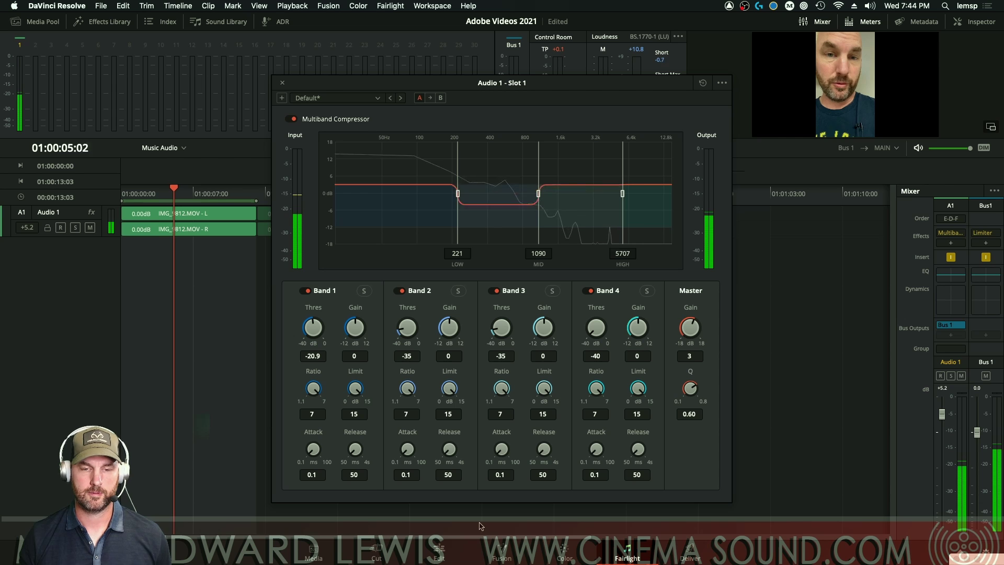
key(space)
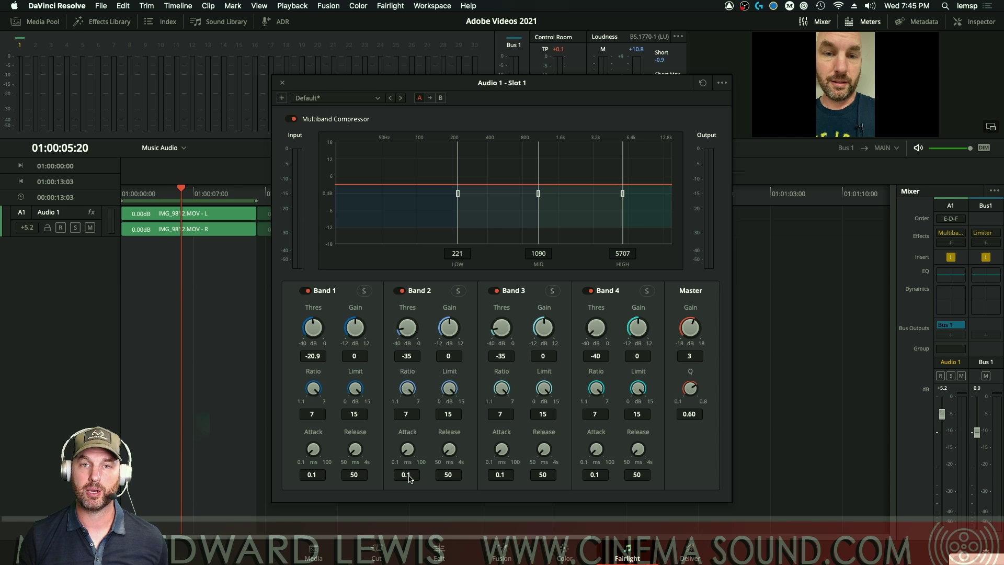
Step: Switch back to Premiere Pro's Track Fx Editor showing the Audio 1 multiband compressor
key(super+Tab)
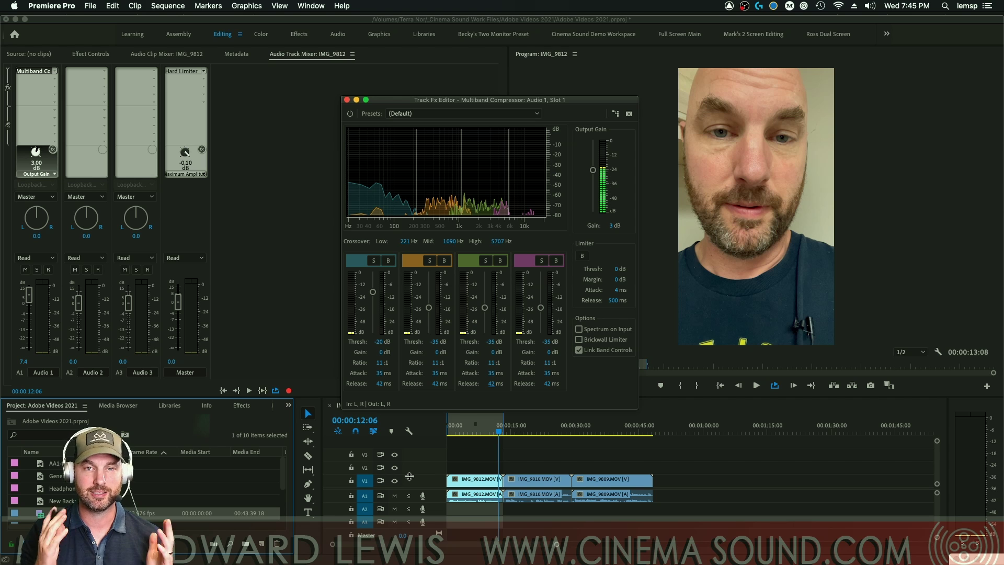